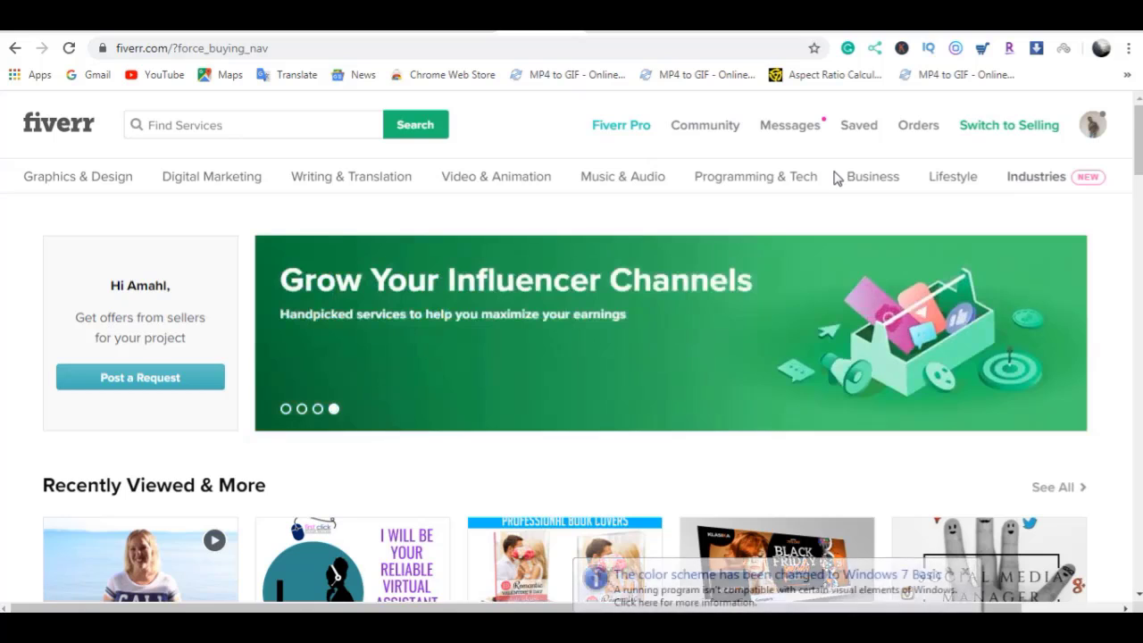
Step: Look through the recently viewed and virtual assistant gigs on the Fiverr homepage, examining the services offered and their starting prices
{"action": "mouse_move", "coordinate": [714, 196]}
{"action": "scroll", "coordinate": [587, 319], "scroll_direction": "down", "scroll_amount": 3}
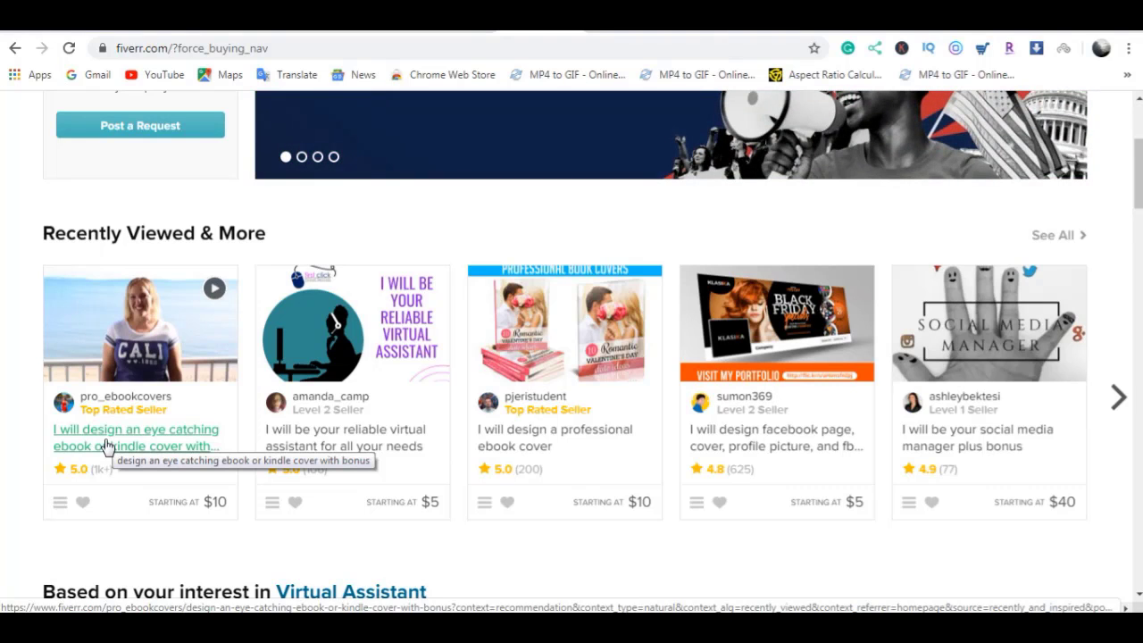
{"action": "scroll", "coordinate": [449, 426], "scroll_direction": "up", "scroll_amount": 3}
{"action": "scroll", "coordinate": [456, 408], "scroll_direction": "down", "scroll_amount": 2}
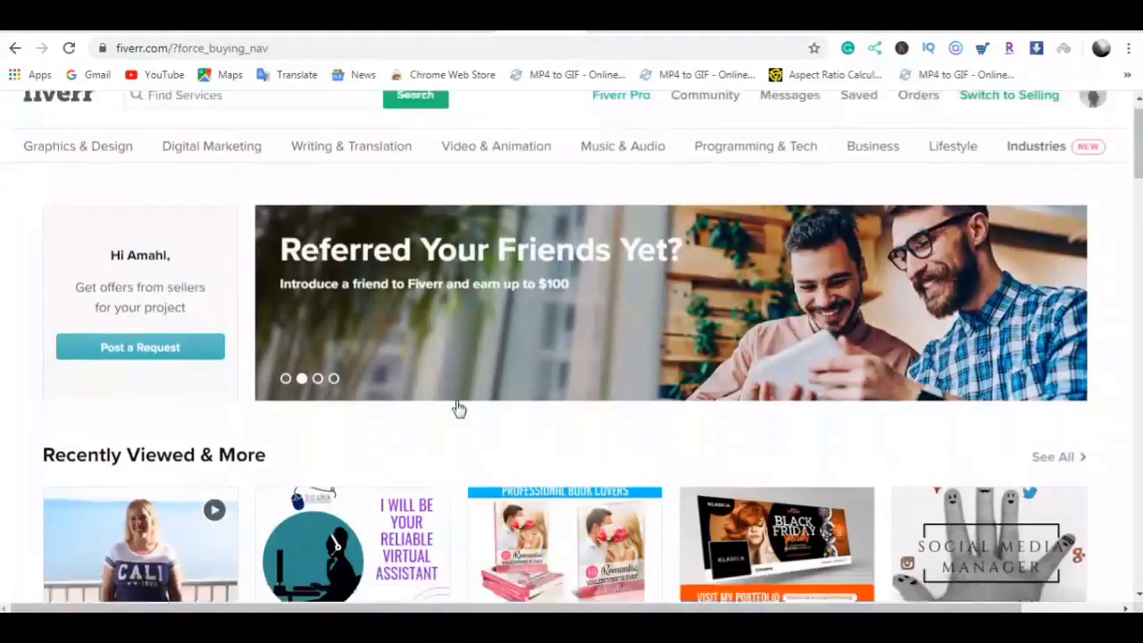
{"action": "scroll", "coordinate": [435, 390], "scroll_direction": "down", "scroll_amount": 5}
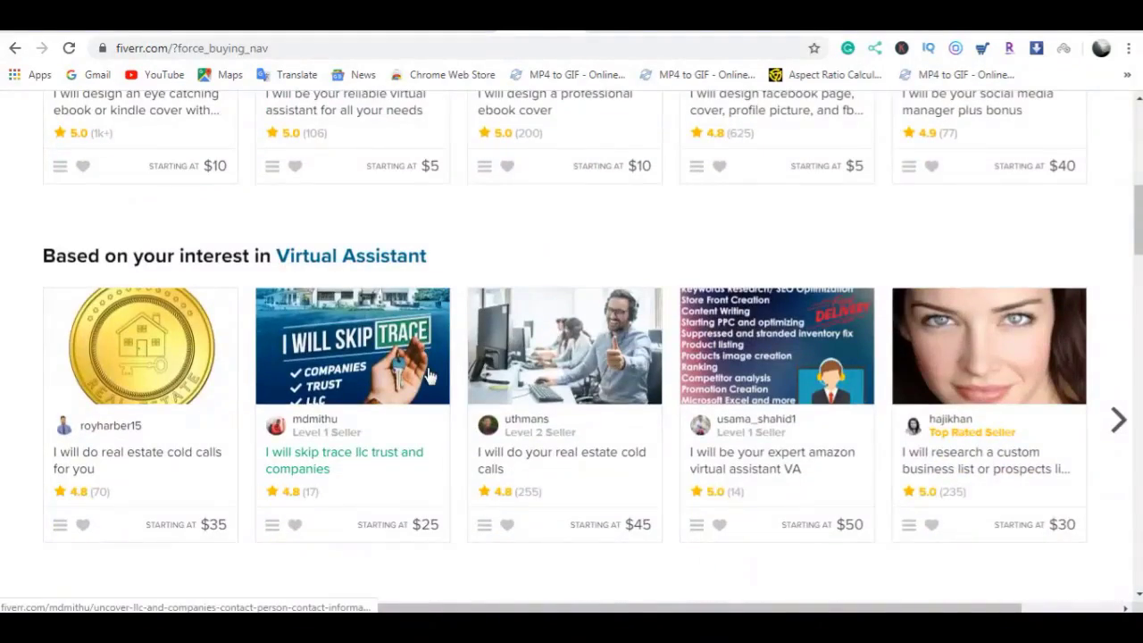
{"action": "scroll", "coordinate": [429, 370], "scroll_direction": "down", "scroll_amount": 3}
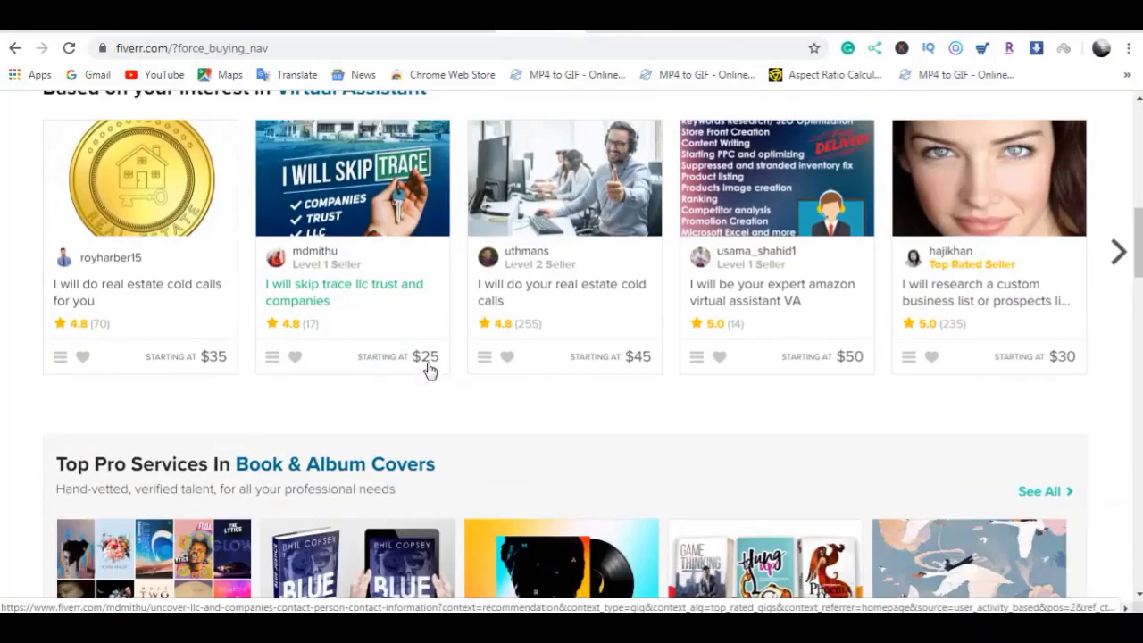
{"action": "scroll", "coordinate": [429, 371], "scroll_direction": "up", "scroll_amount": 5}
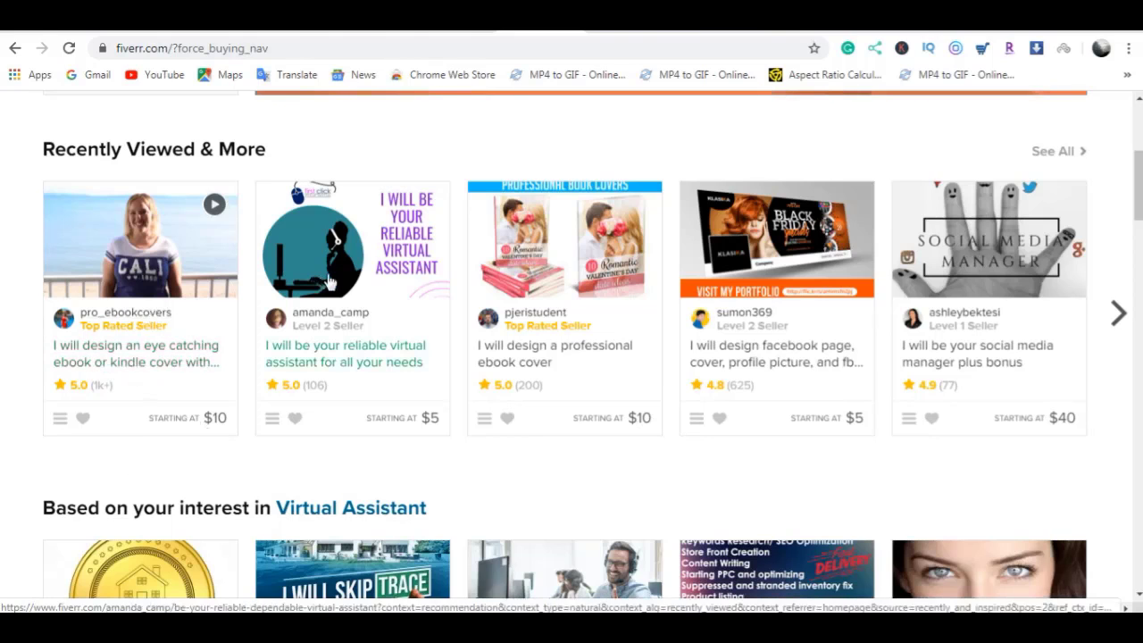
{"action": "scroll", "coordinate": [492, 311], "scroll_direction": "down", "scroll_amount": 3}
{"action": "scroll", "coordinate": [497, 307], "scroll_direction": "up", "scroll_amount": 2}
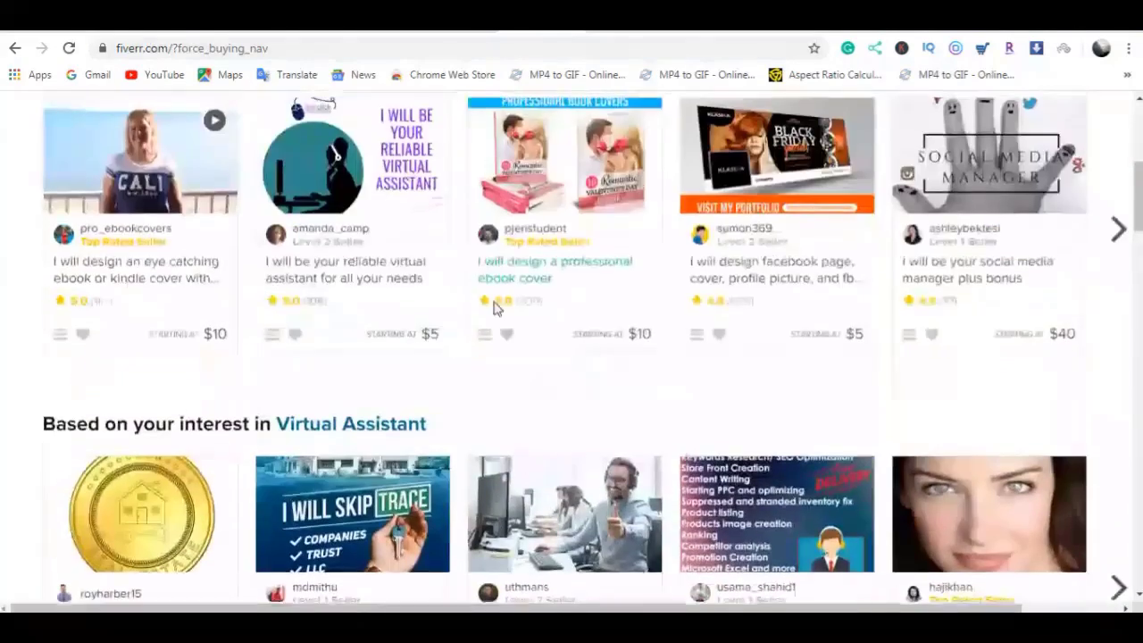
{"action": "scroll", "coordinate": [497, 307], "scroll_direction": "up", "scroll_amount": 4}
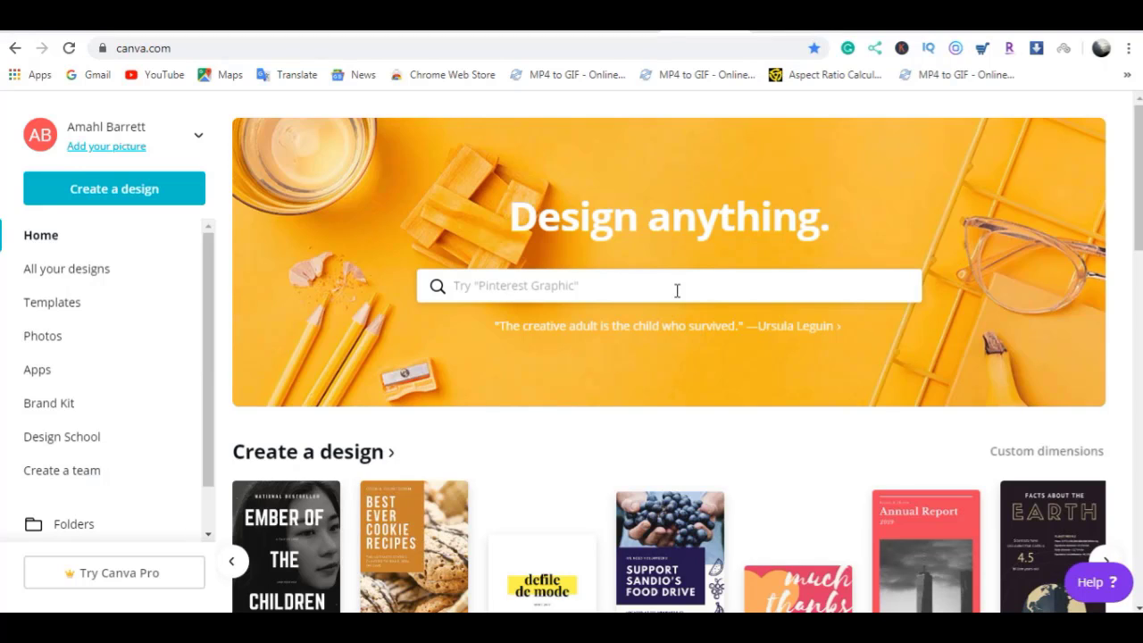
Step: Switch to Canva, browse the available design types and start a new blank Book Cover design of 1410 × 2250 px
{"action": "scroll", "coordinate": [678, 274], "scroll_direction": "down", "scroll_amount": 5}
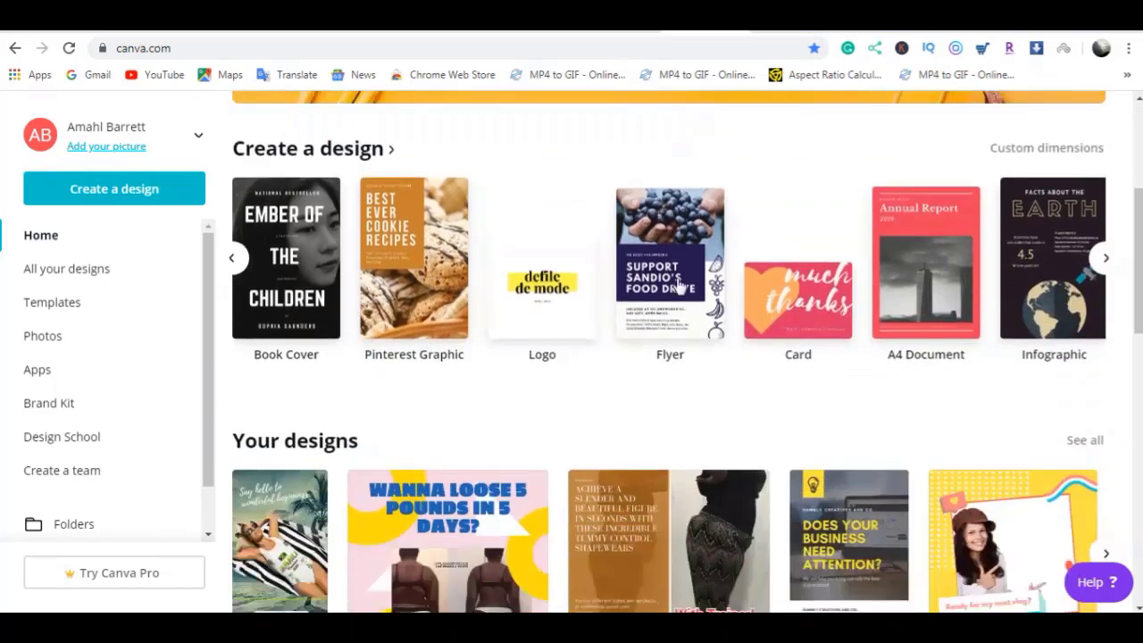
{"action": "scroll", "coordinate": [676, 291], "scroll_direction": "up", "scroll_amount": 2}
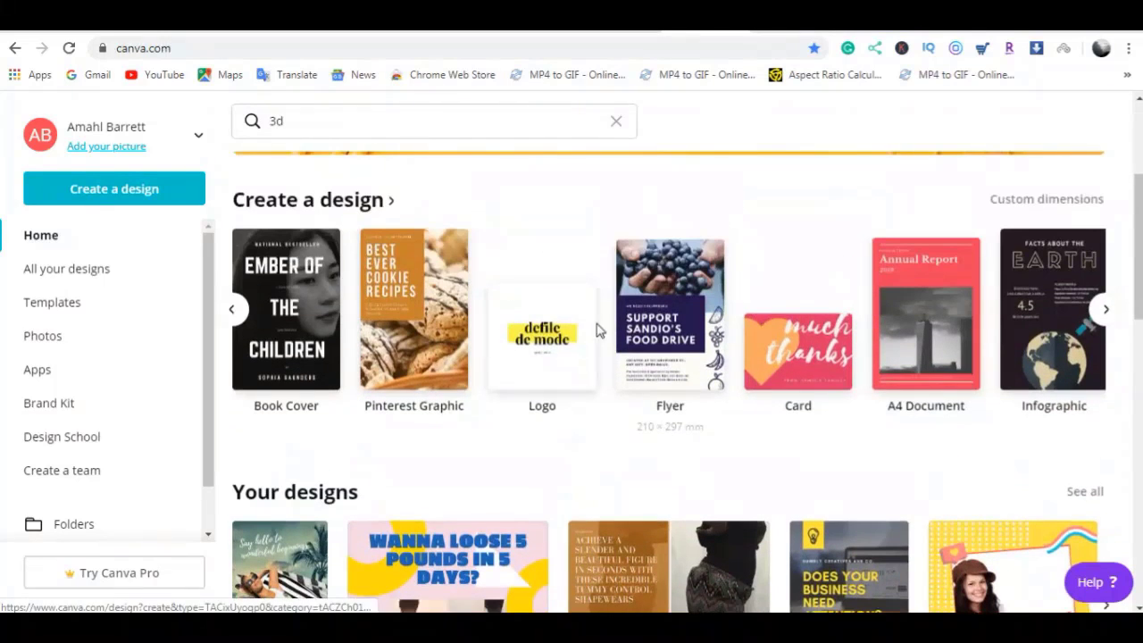
{"action": "left_click", "coordinate": [232, 309]}
{"action": "left_click", "coordinate": [245, 310]}
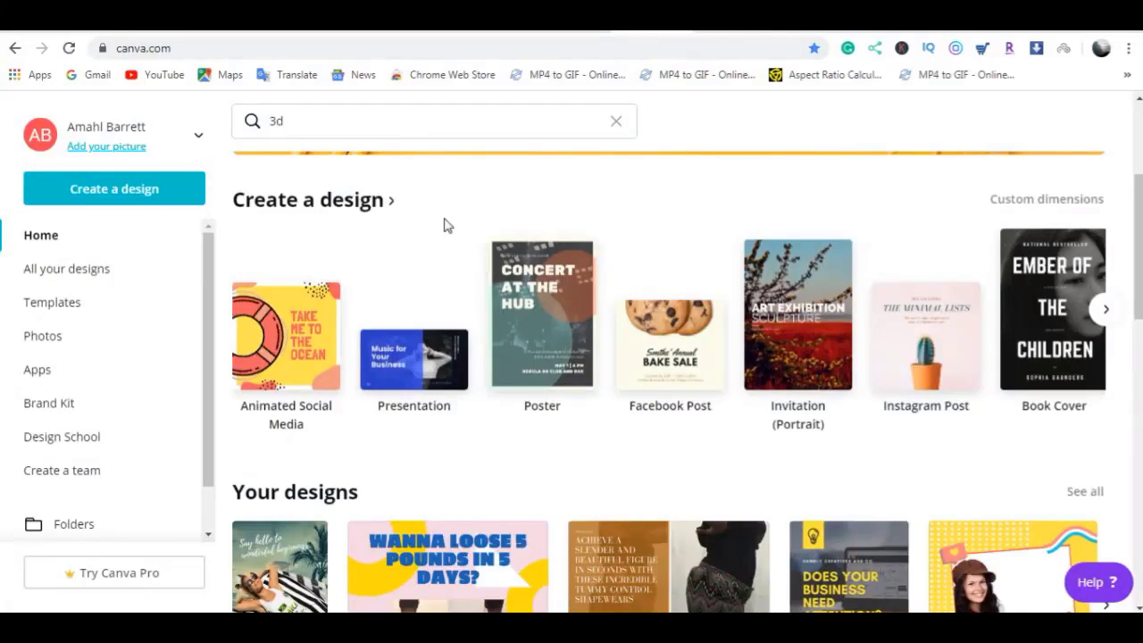
{"action": "scroll", "coordinate": [328, 347], "scroll_direction": "up", "scroll_amount": 1}
{"action": "scroll", "coordinate": [328, 347], "scroll_direction": "down", "scroll_amount": 1}
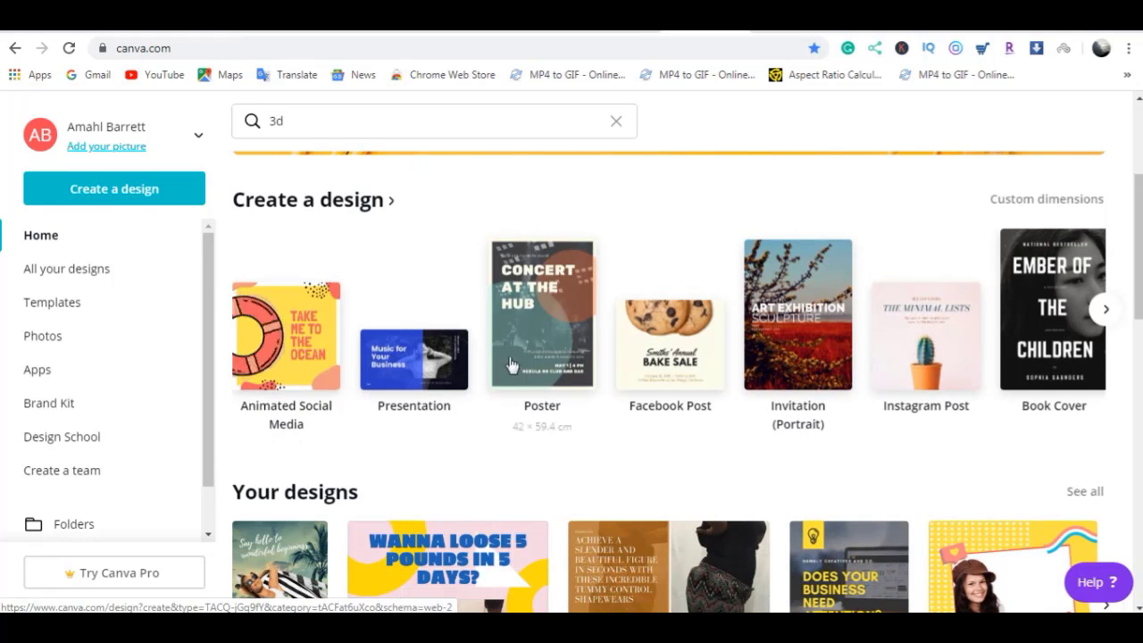
{"action": "left_click", "coordinate": [1107, 310]}
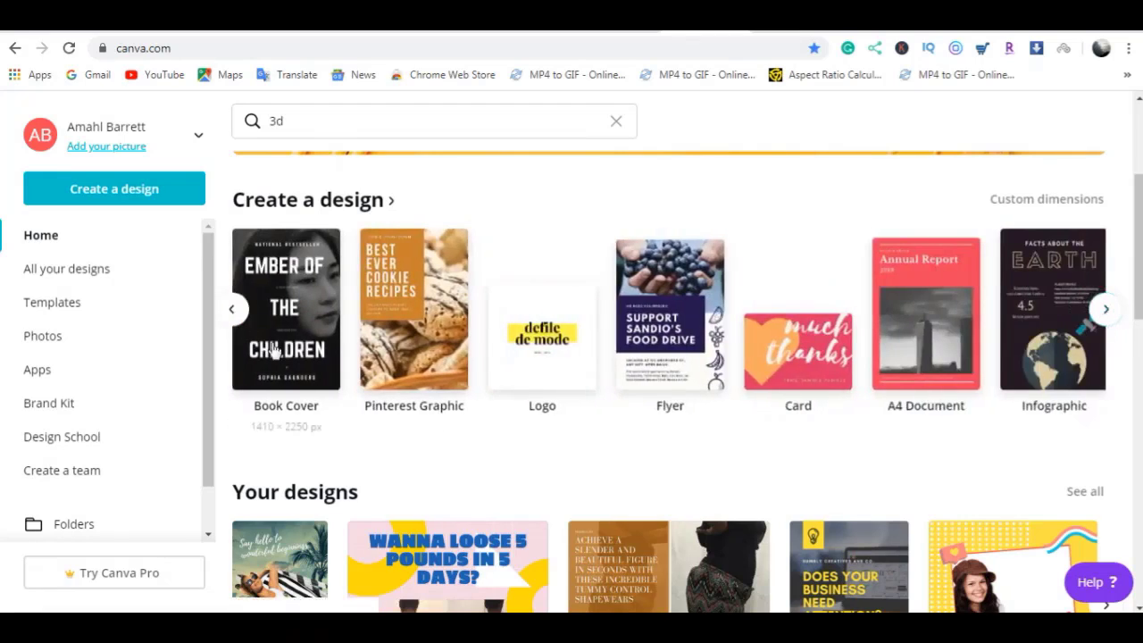
{"action": "left_click", "coordinate": [291, 318]}
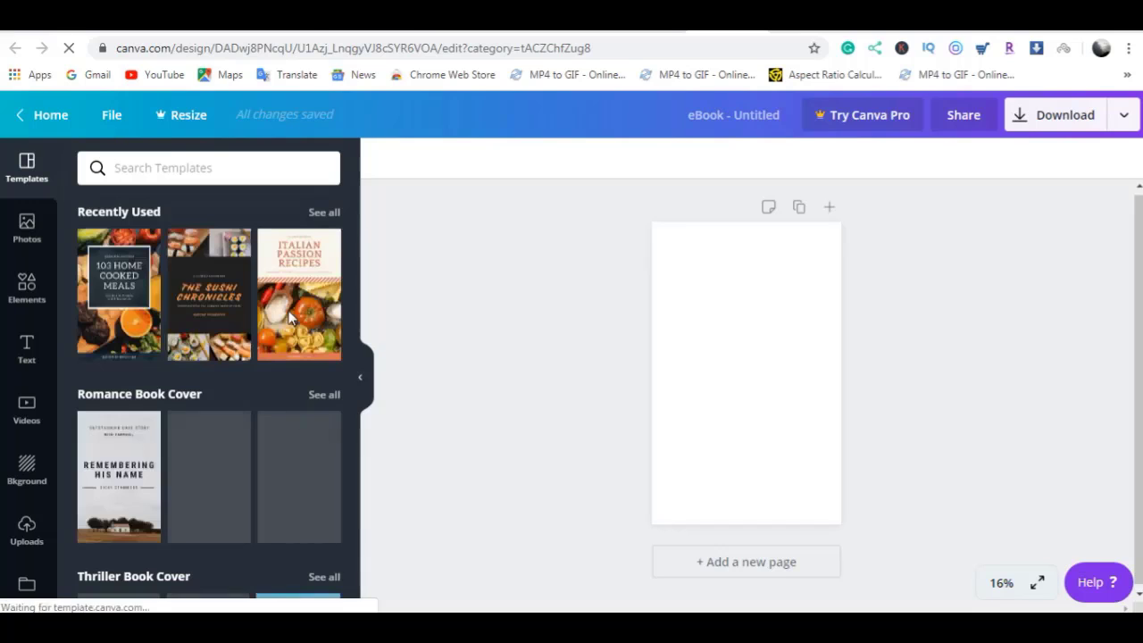
Step: Apply the "Love & Friends" romance template to the page, delete its background photo and undo the deletion
{"action": "scroll", "coordinate": [193, 383], "scroll_direction": "down", "scroll_amount": 2}
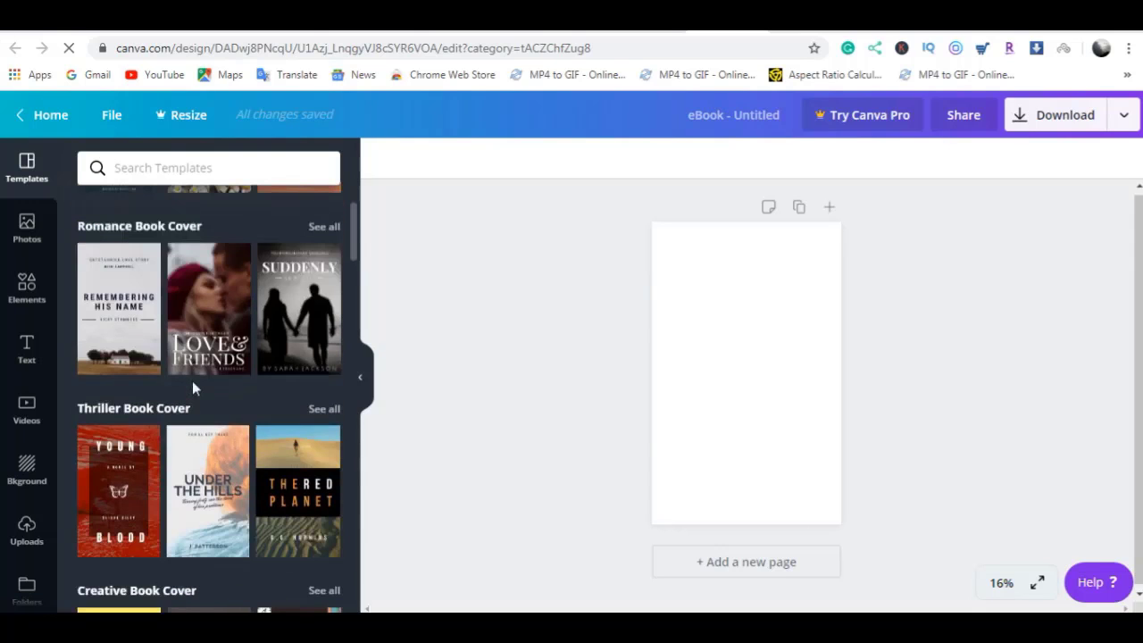
{"action": "scroll", "coordinate": [192, 384], "scroll_direction": "down", "scroll_amount": 2}
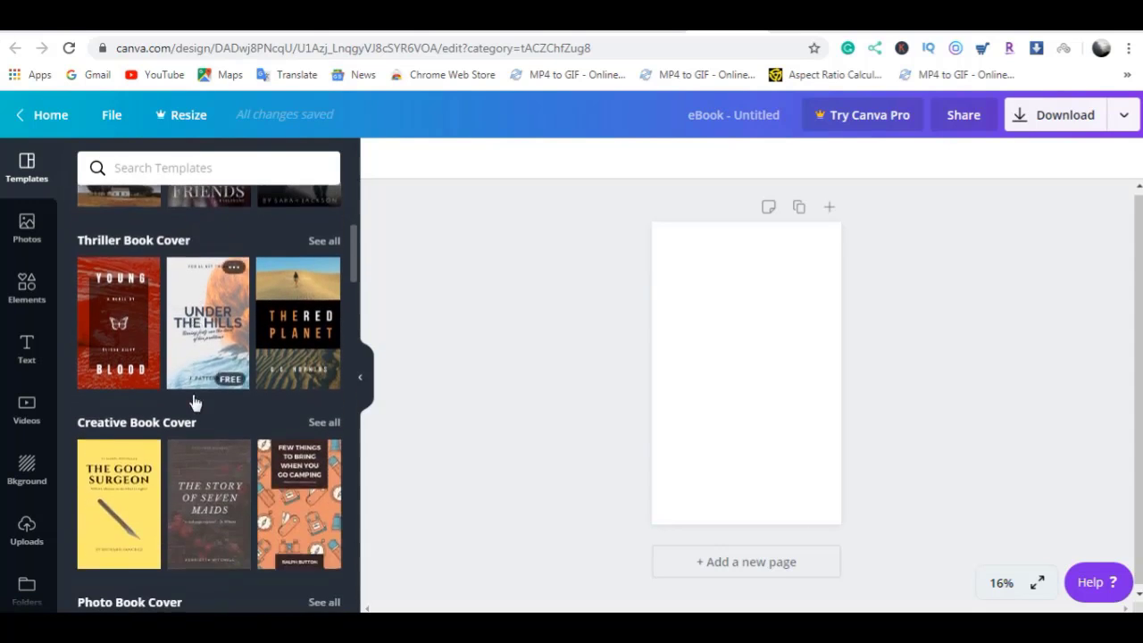
{"action": "scroll", "coordinate": [194, 403], "scroll_direction": "up", "scroll_amount": 3}
{"action": "left_click", "coordinate": [205, 367]}
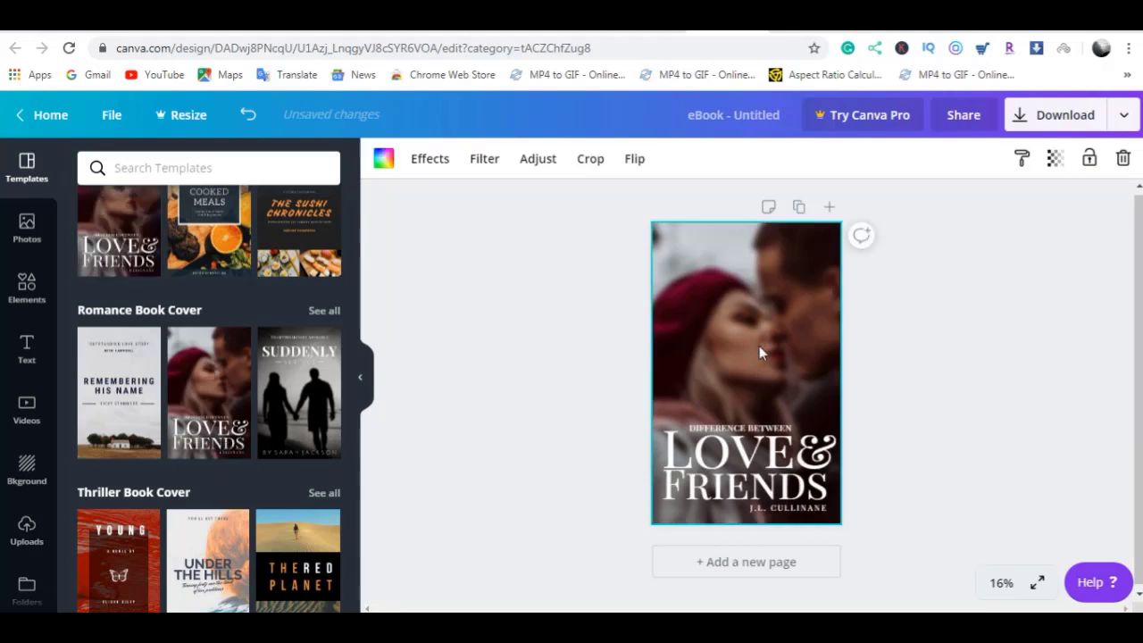
{"action": "left_click", "coordinate": [1122, 158]}
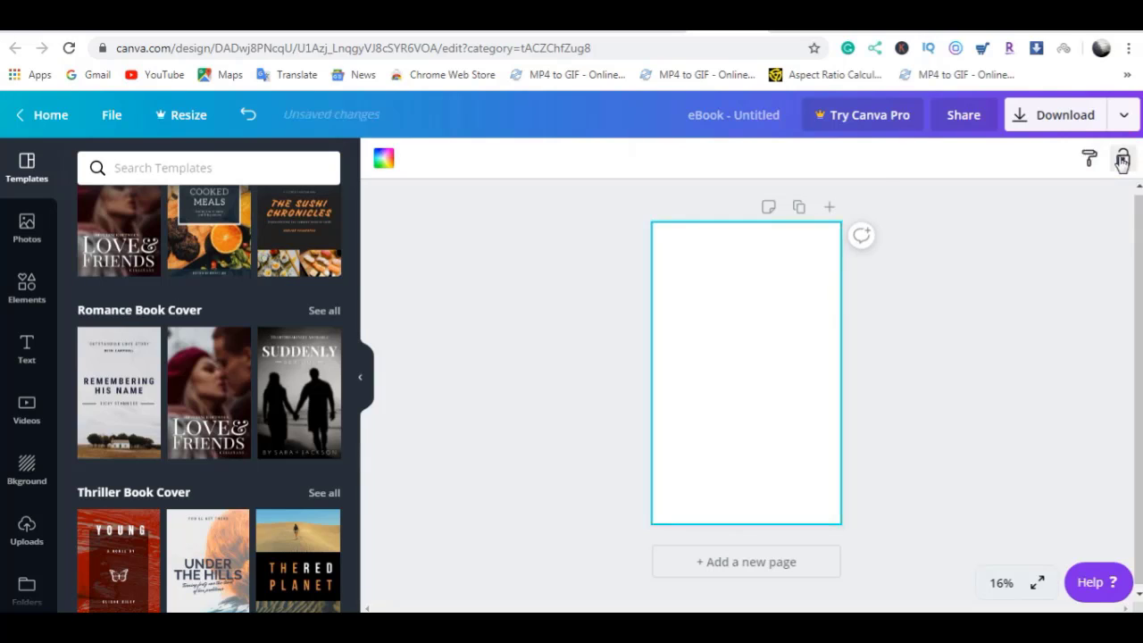
{"action": "left_click", "coordinate": [248, 117]}
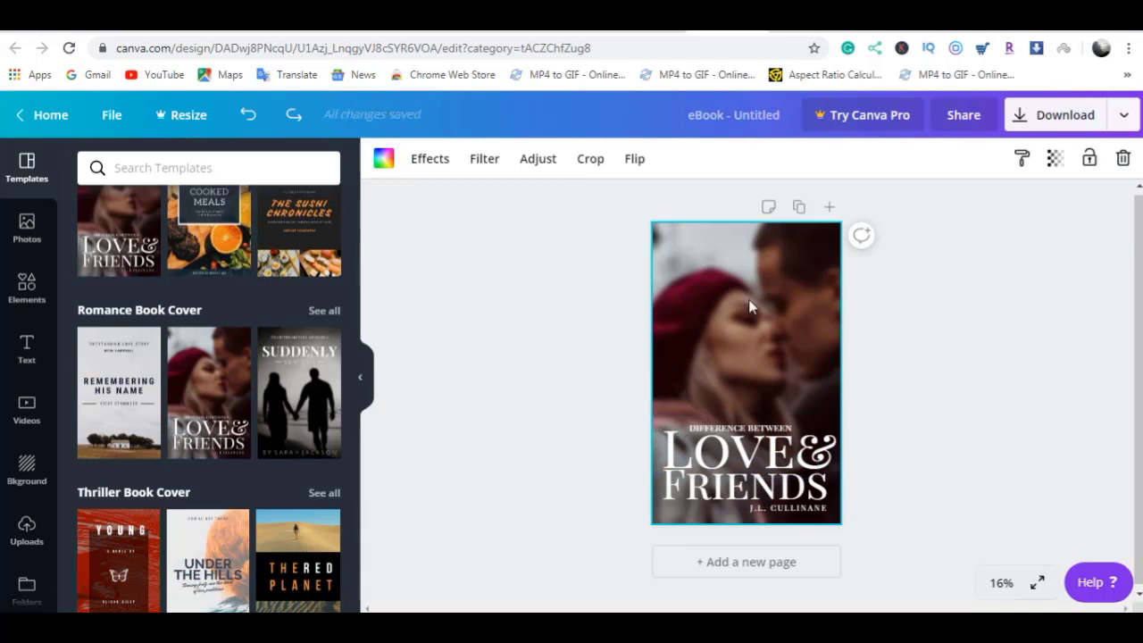
Step: Replace the cover with the "Toddlers" template from the photo book covers
{"action": "scroll", "coordinate": [275, 399], "scroll_direction": "down", "scroll_amount": 6}
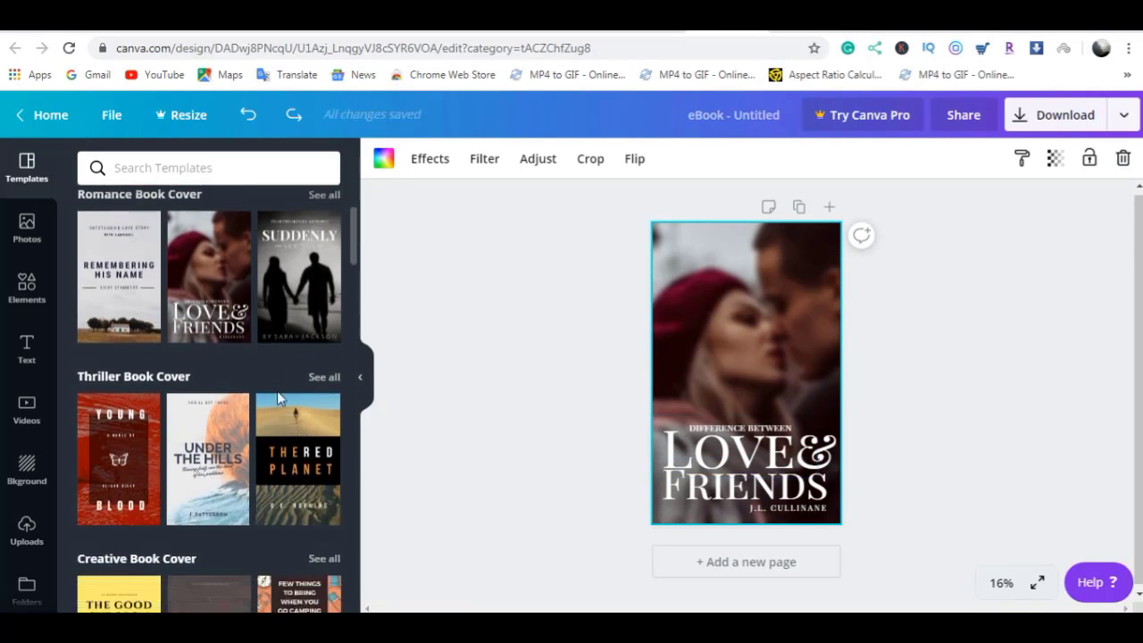
{"action": "scroll", "coordinate": [273, 399], "scroll_direction": "down", "scroll_amount": 3}
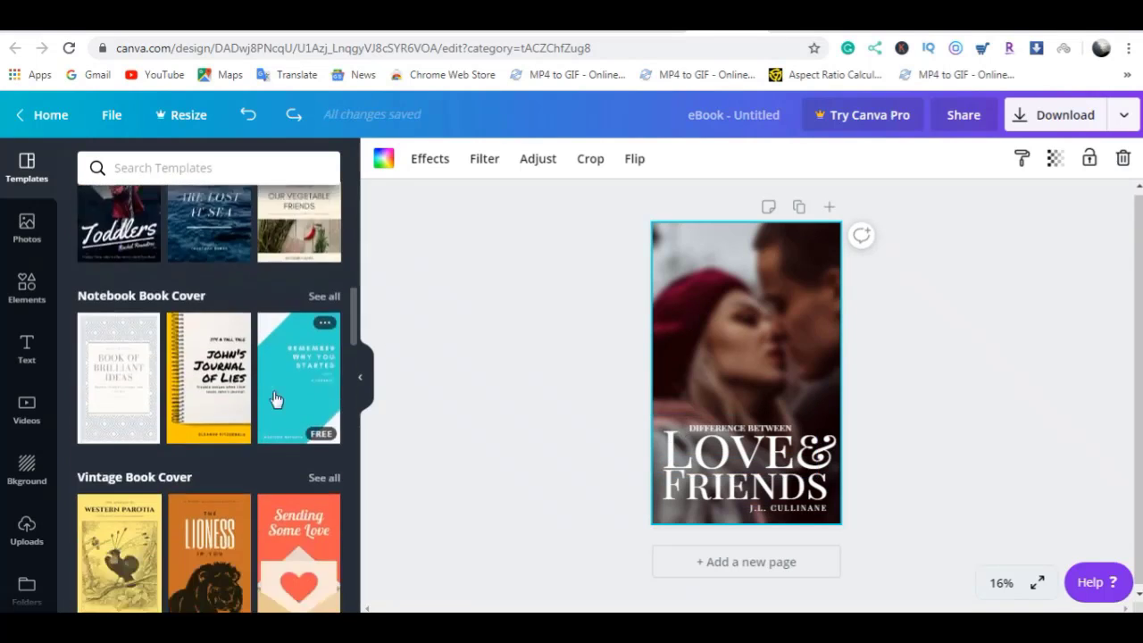
{"action": "scroll", "coordinate": [276, 398], "scroll_direction": "up", "scroll_amount": 1}
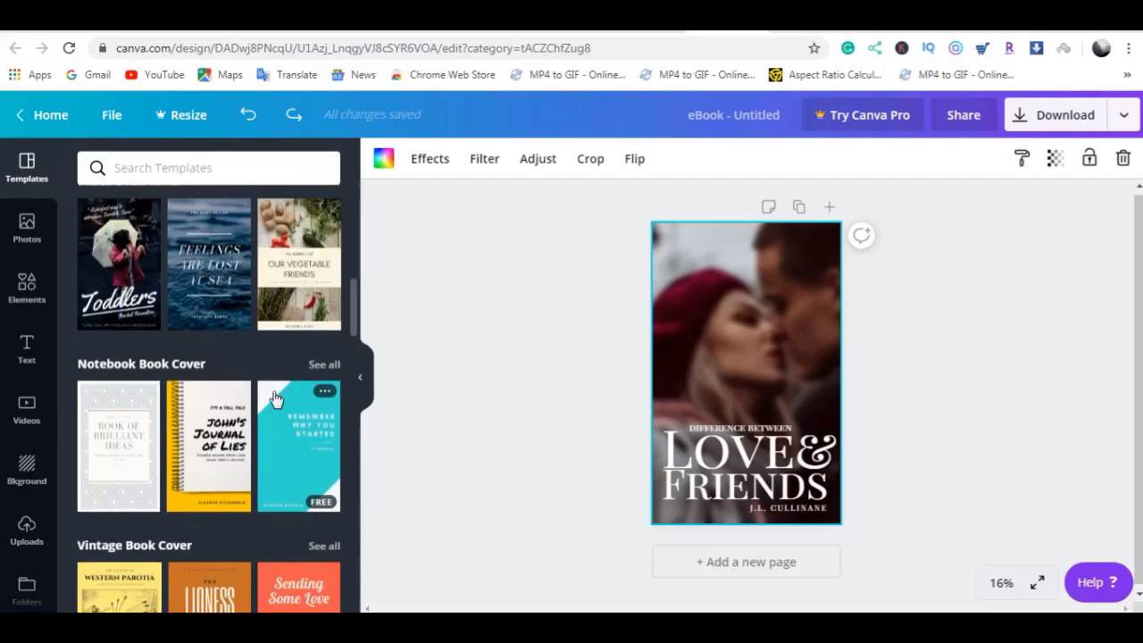
{"action": "left_click", "coordinate": [129, 280]}
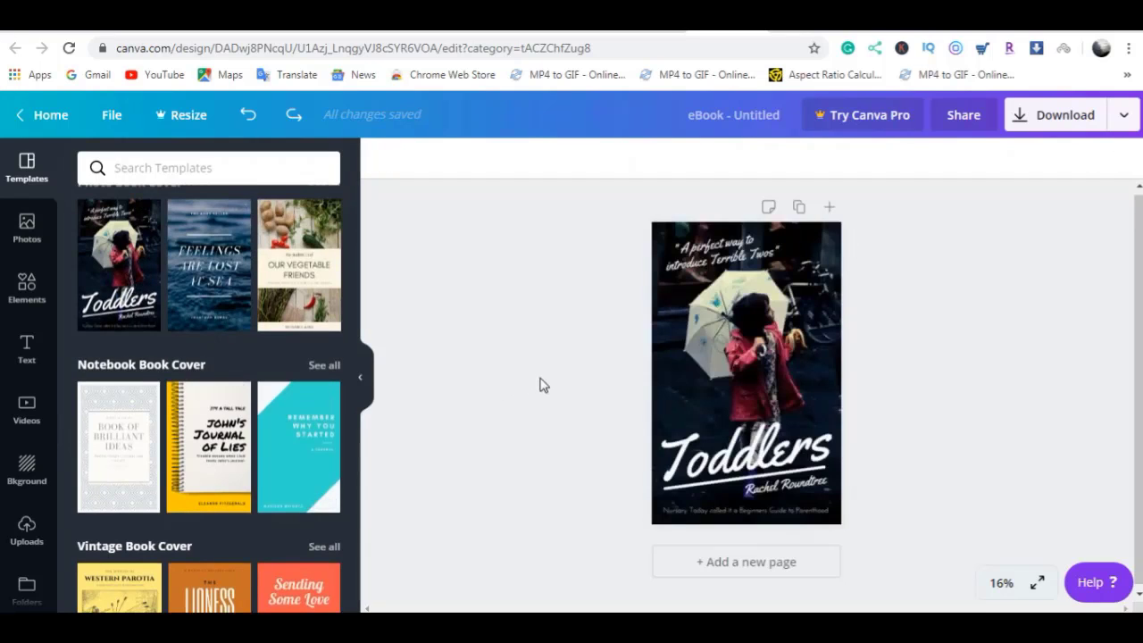
Step: Find the "Spark" design among the love book covers and apply its dark blue version to the page
{"action": "scroll", "coordinate": [239, 358], "scroll_direction": "down", "scroll_amount": 5}
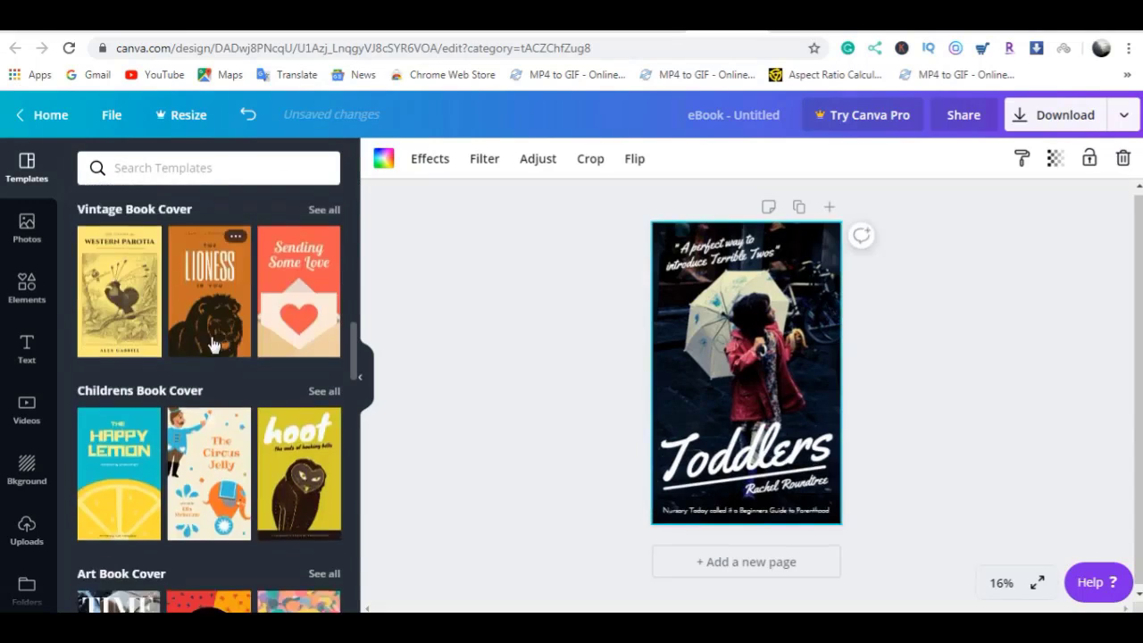
{"action": "scroll", "coordinate": [213, 344], "scroll_direction": "down", "scroll_amount": 10}
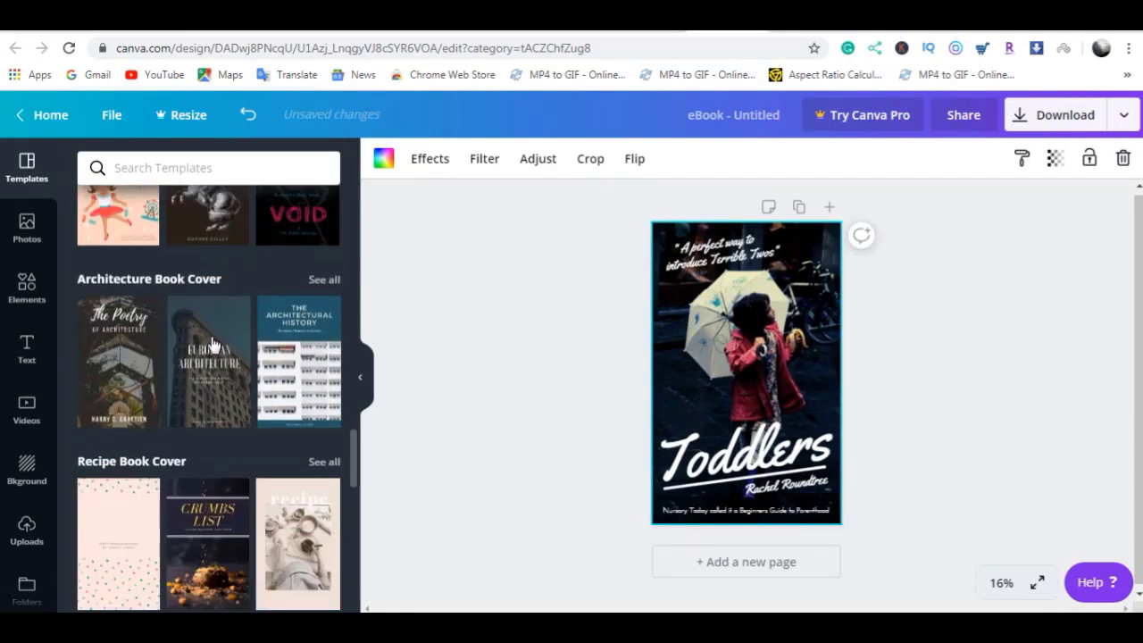
{"action": "scroll", "coordinate": [212, 345], "scroll_direction": "down", "scroll_amount": 5}
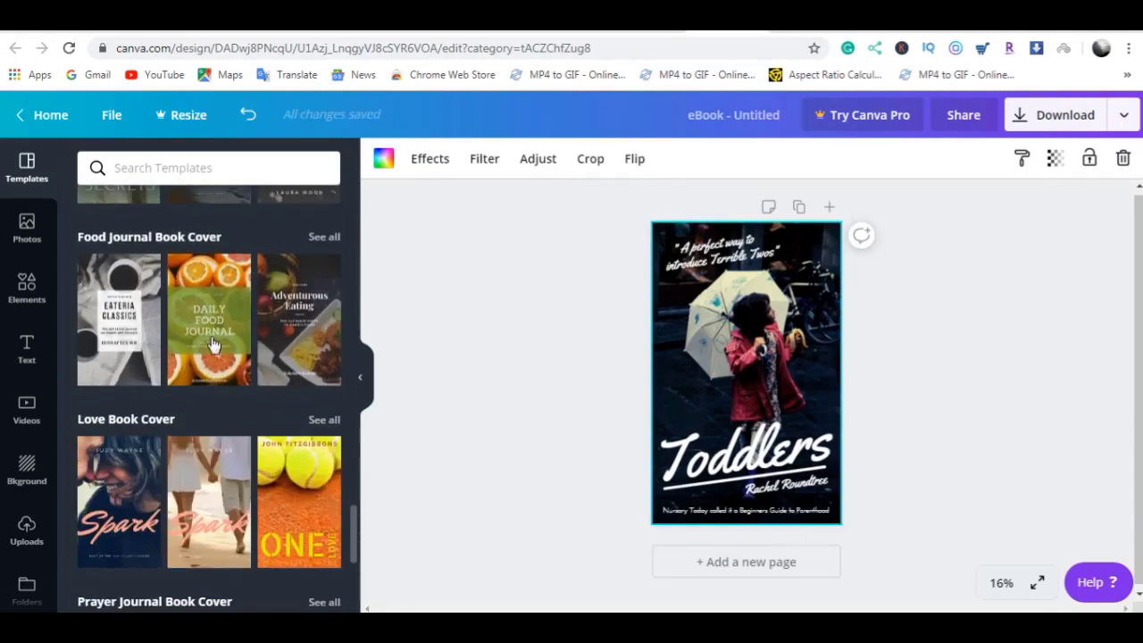
{"action": "scroll", "coordinate": [212, 344], "scroll_direction": "down", "scroll_amount": 3}
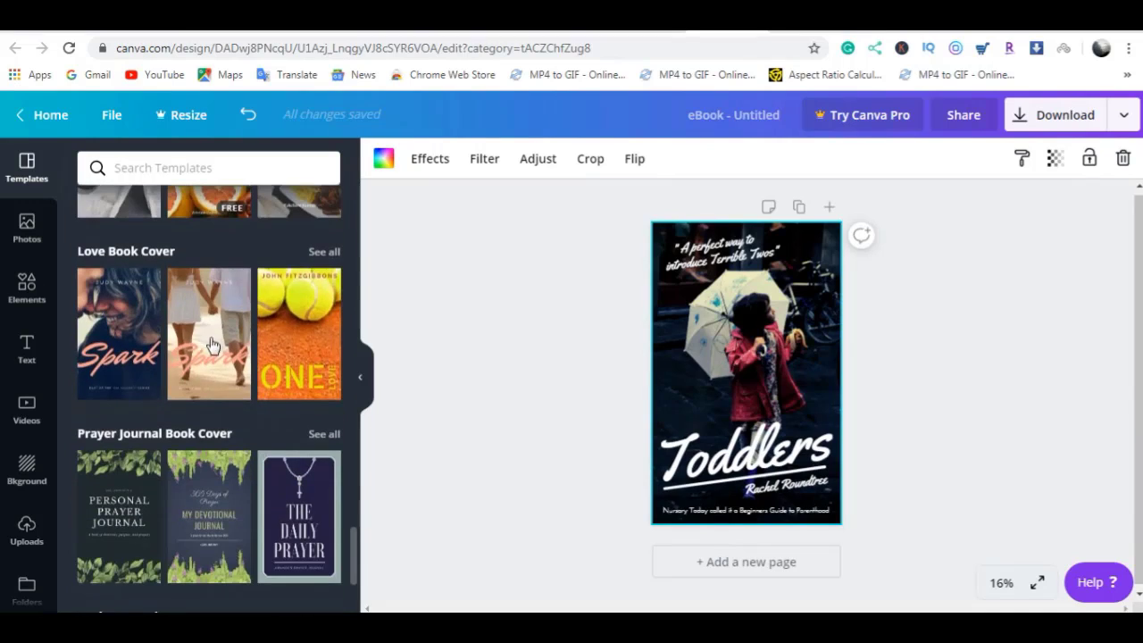
{"action": "left_click", "coordinate": [128, 319]}
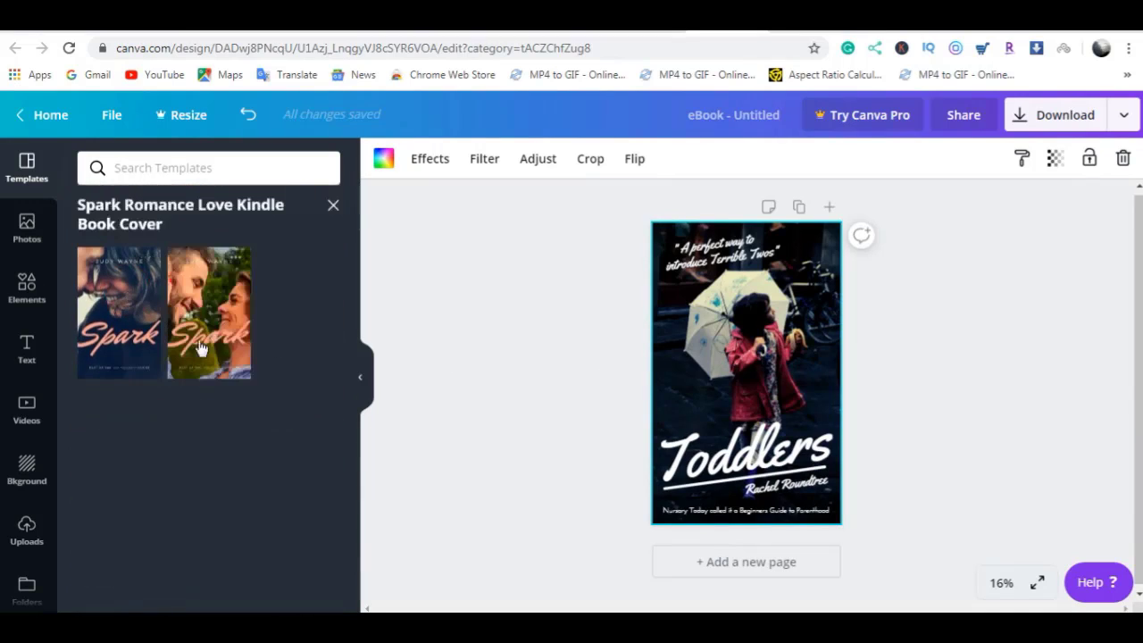
{"action": "left_click", "coordinate": [104, 295]}
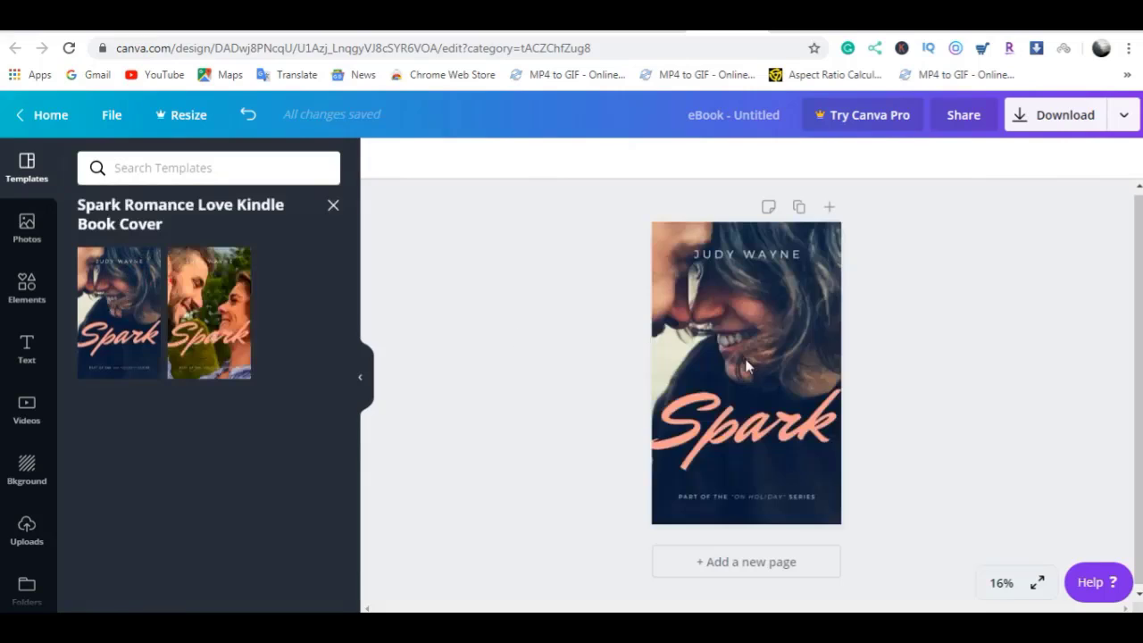
Step: Delete the watermarked couple photo from the Spark cover's background frame
{"action": "left_click", "coordinate": [784, 332]}
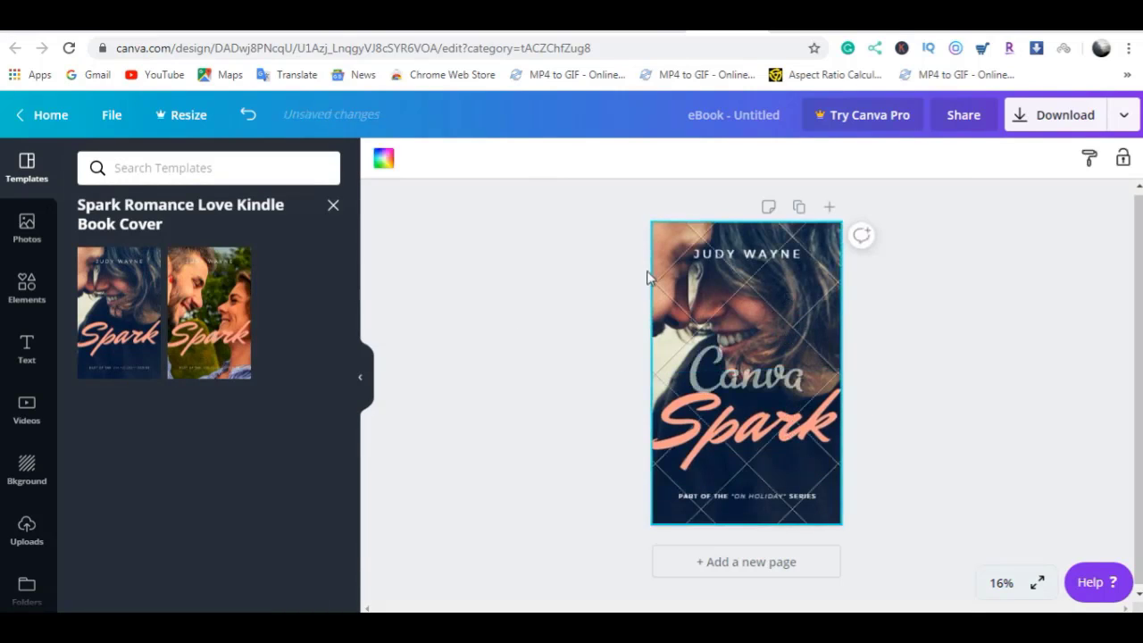
{"action": "left_click", "coordinate": [779, 307]}
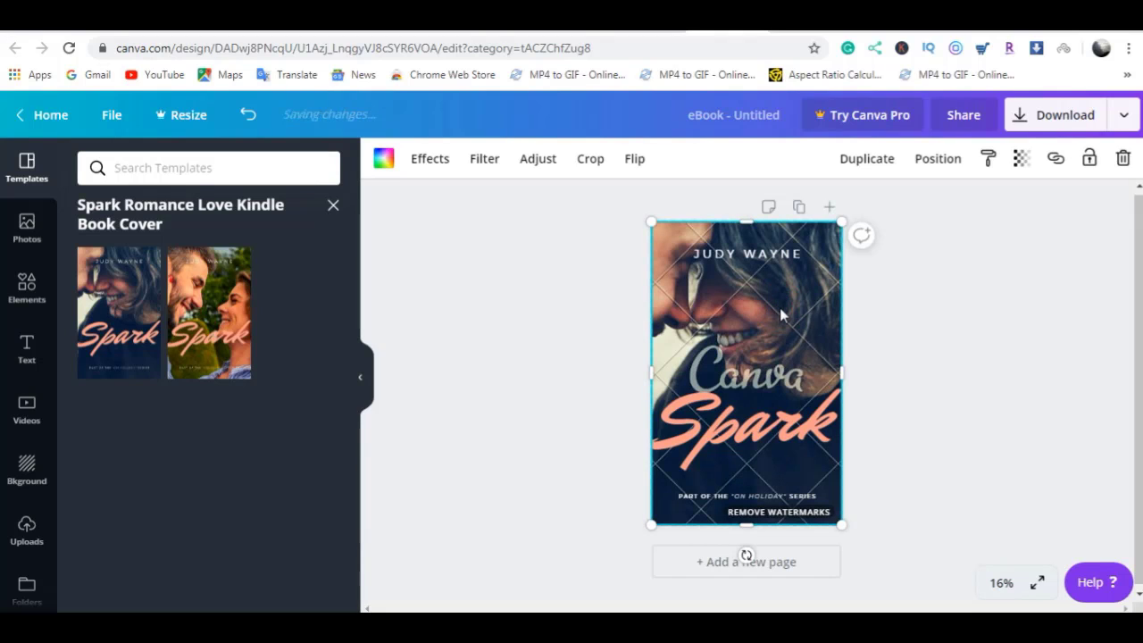
{"action": "key", "text": "Delete"}
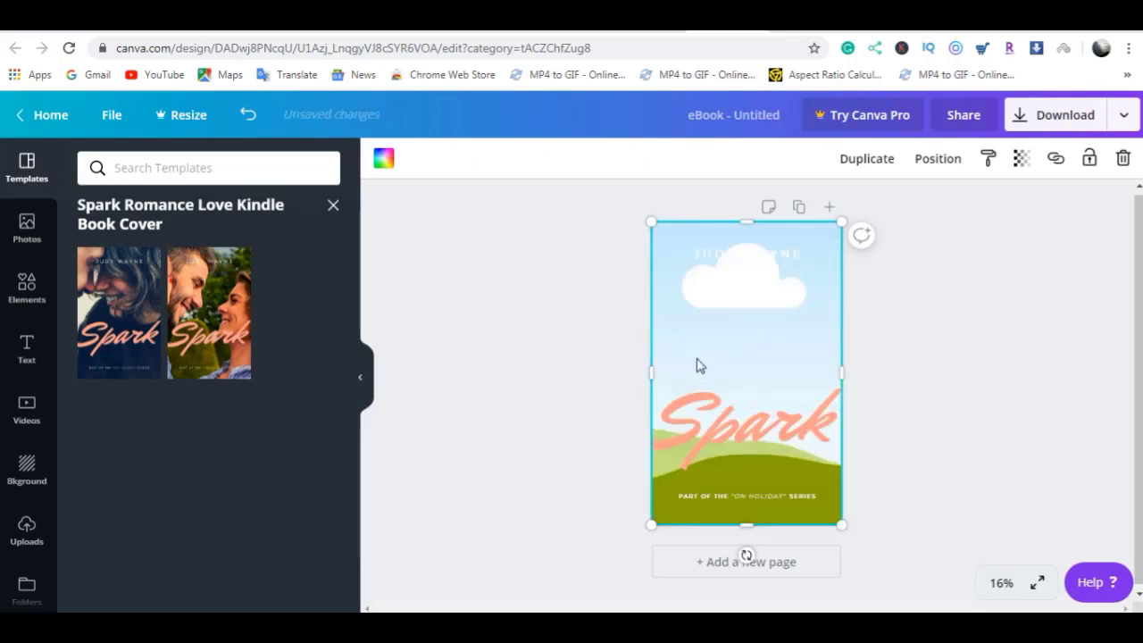
Step: Add the uploaded orange sunset image of the couple beside a bench to the cover
{"action": "scroll", "coordinate": [30, 464], "scroll_direction": "down", "scroll_amount": 2}
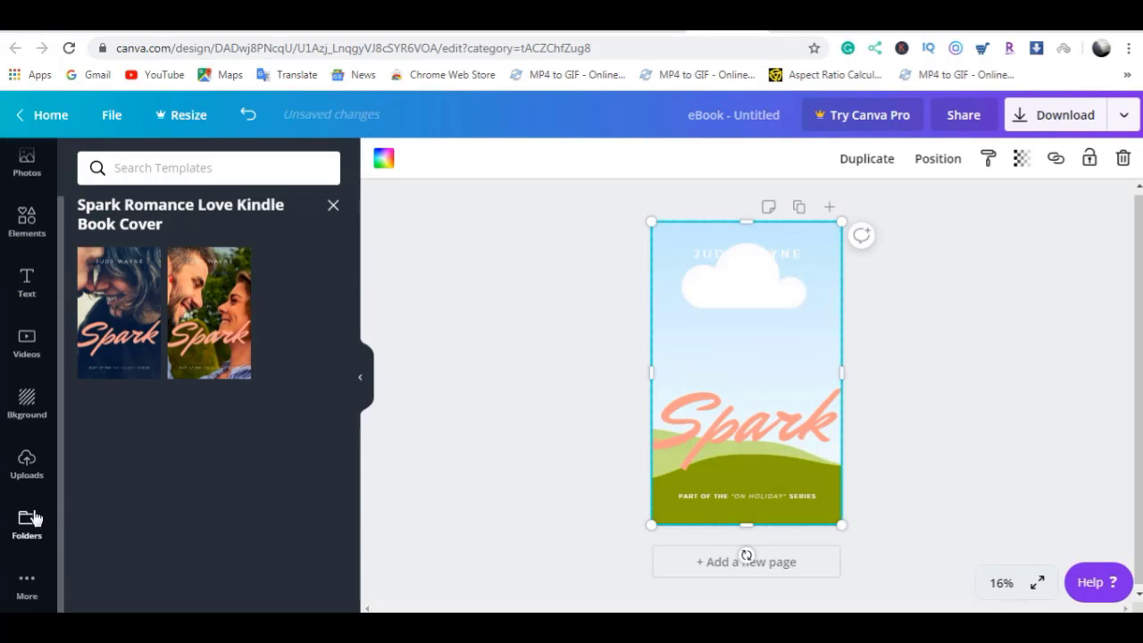
{"action": "left_click", "coordinate": [27, 463]}
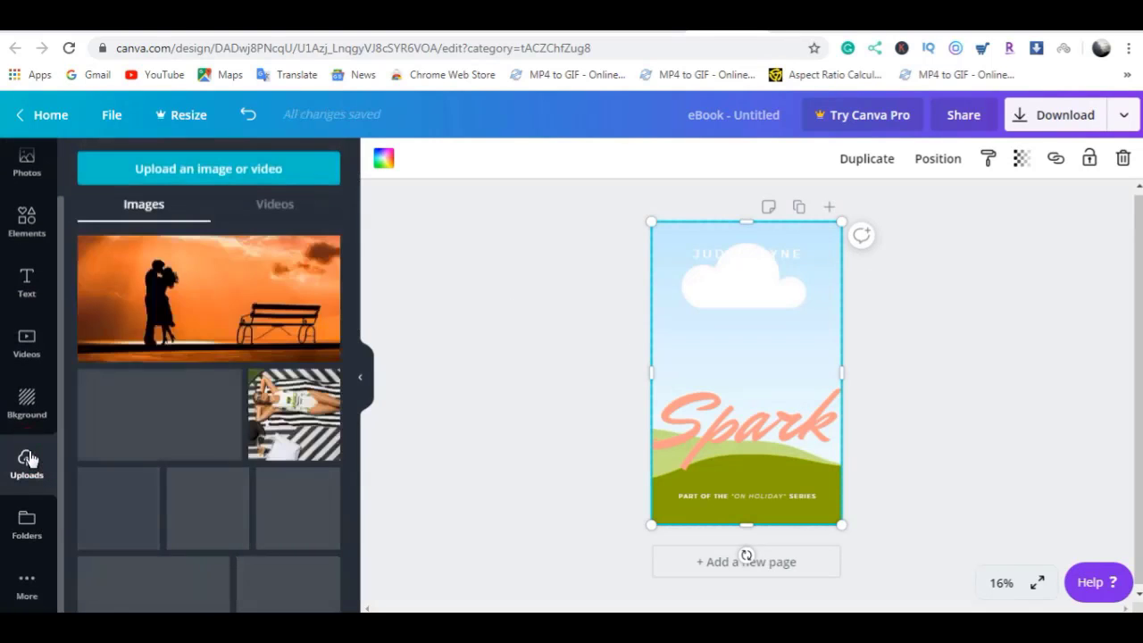
{"action": "left_click", "coordinate": [193, 308]}
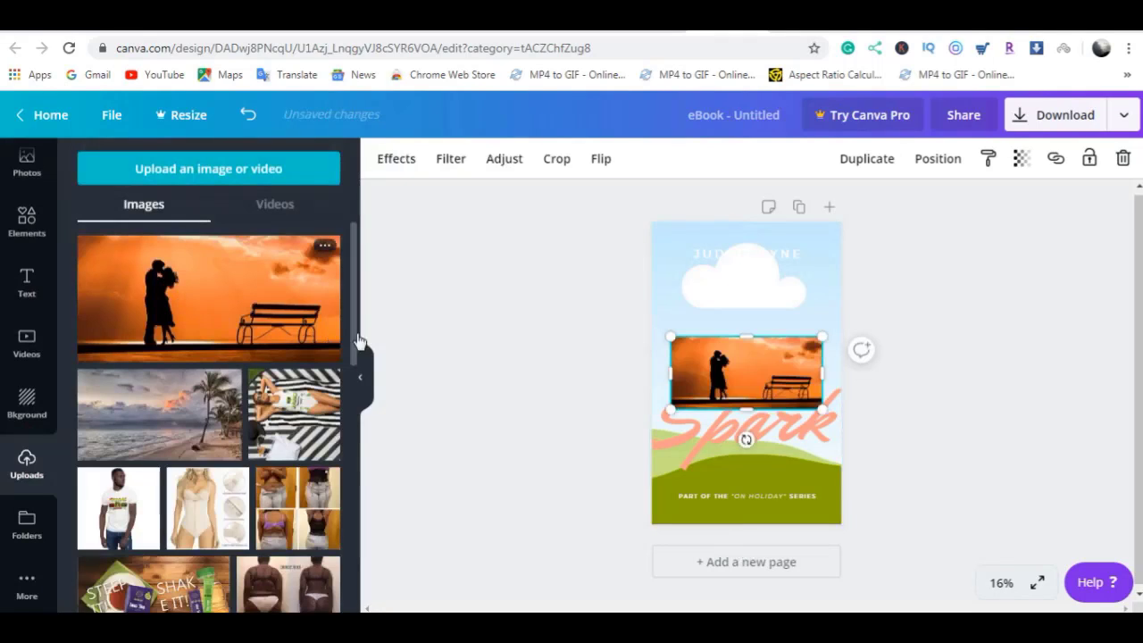
Step: Enlarge the sunset image to fill the whole cover and place it in the background frame behind the text
{"action": "left_click_drag", "start_coordinate": [745, 337], "coordinate": [737, 222]}
{"action": "left_click_drag", "start_coordinate": [669, 309], "coordinate": [654, 310]}
{"action": "left_click_drag", "start_coordinate": [822, 317], "coordinate": [842, 319]}
{"action": "left_click_drag", "start_coordinate": [753, 408], "coordinate": [746, 530]}
{"action": "mouse_move", "coordinate": [736, 355]}
{"action": "left_mouse_down"}
{"action": "mouse_move", "coordinate": [771, 354]}
{"action": "mouse_move", "coordinate": [735, 334]}
{"action": "left_mouse_up"}
{"action": "left_click", "coordinate": [740, 344]}
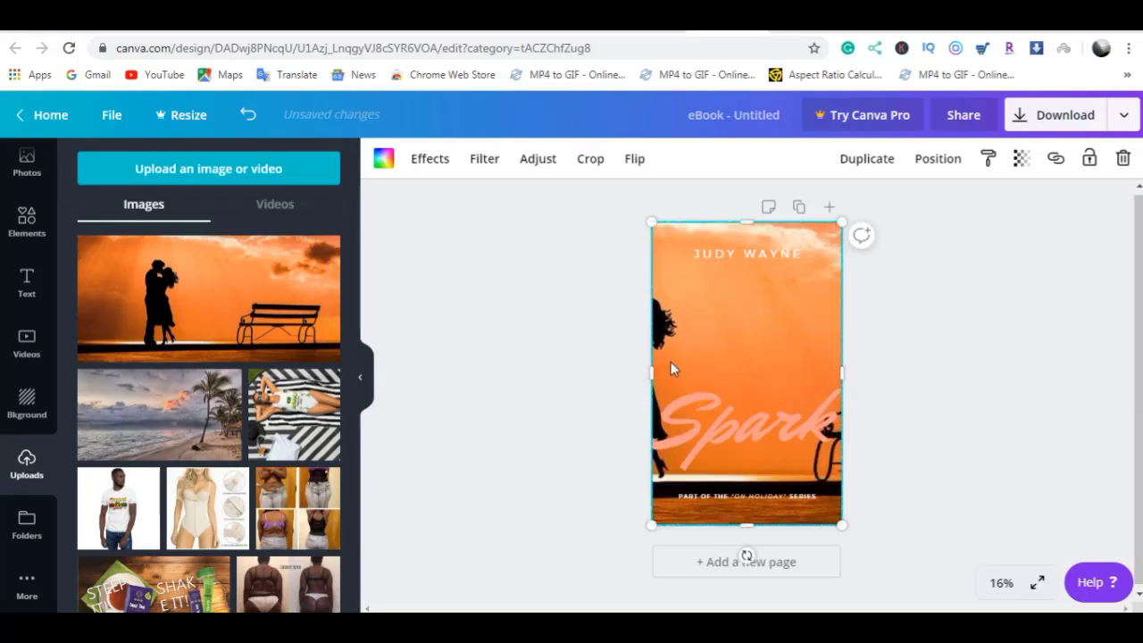
Step: Widen the sunset image's crop and reposition it so the kissing couple stands fully inside the cover
{"action": "left_click_drag", "start_coordinate": [841, 372], "coordinate": [771, 360]}
{"action": "left_click_drag", "start_coordinate": [685, 359], "coordinate": [577, 373]}
{"action": "left_click_drag", "start_coordinate": [723, 358], "coordinate": [831, 342]}
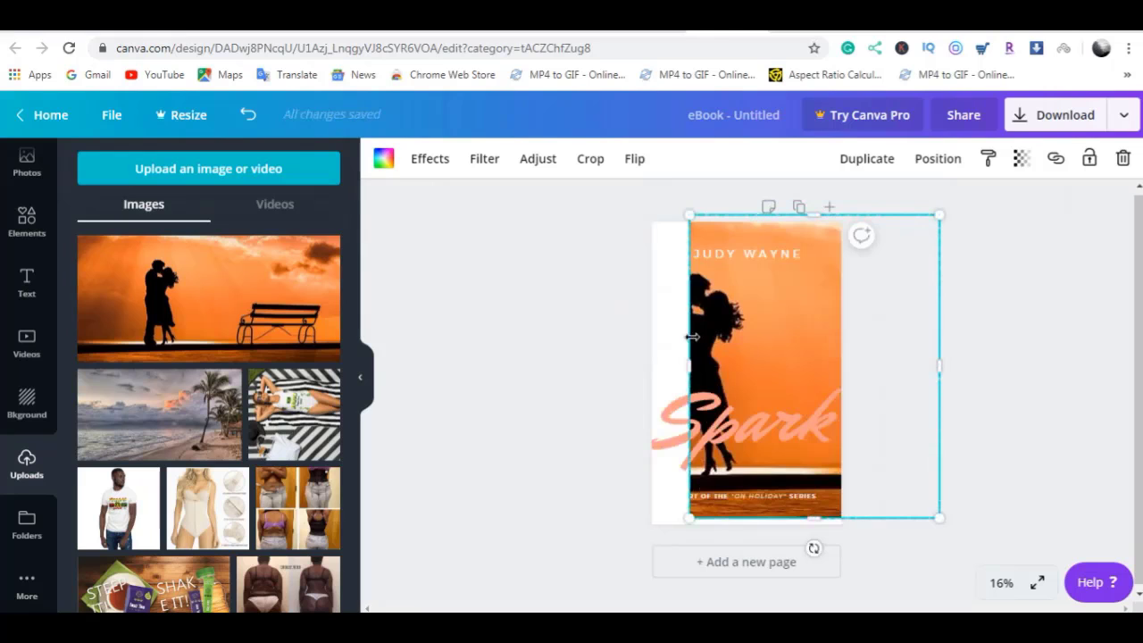
{"action": "left_click_drag", "start_coordinate": [684, 364], "coordinate": [470, 357]}
{"action": "left_click_drag", "start_coordinate": [750, 324], "coordinate": [880, 327]}
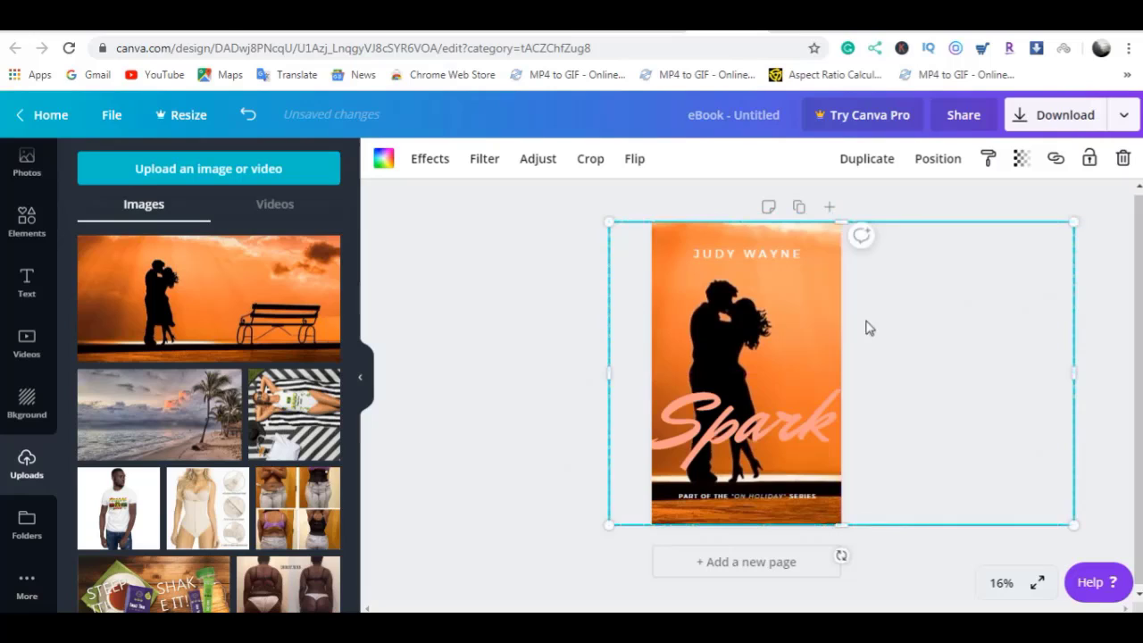
{"action": "left_click", "coordinate": [507, 288]}
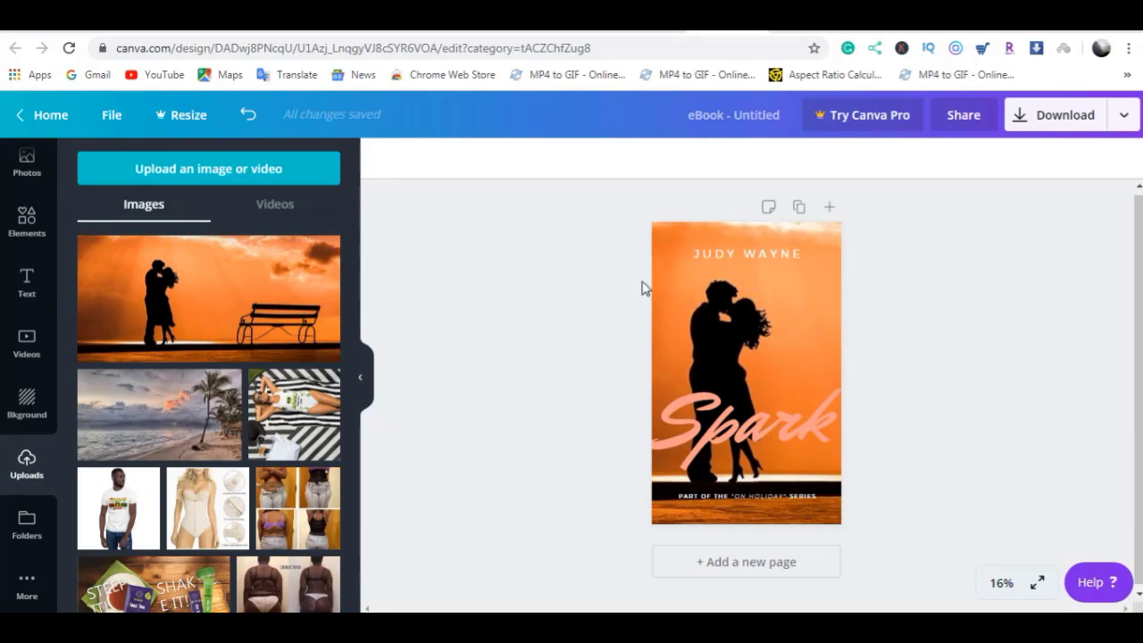
Step: Replace the cover title "Spark" with "Love"
{"action": "left_click", "coordinate": [803, 426]}
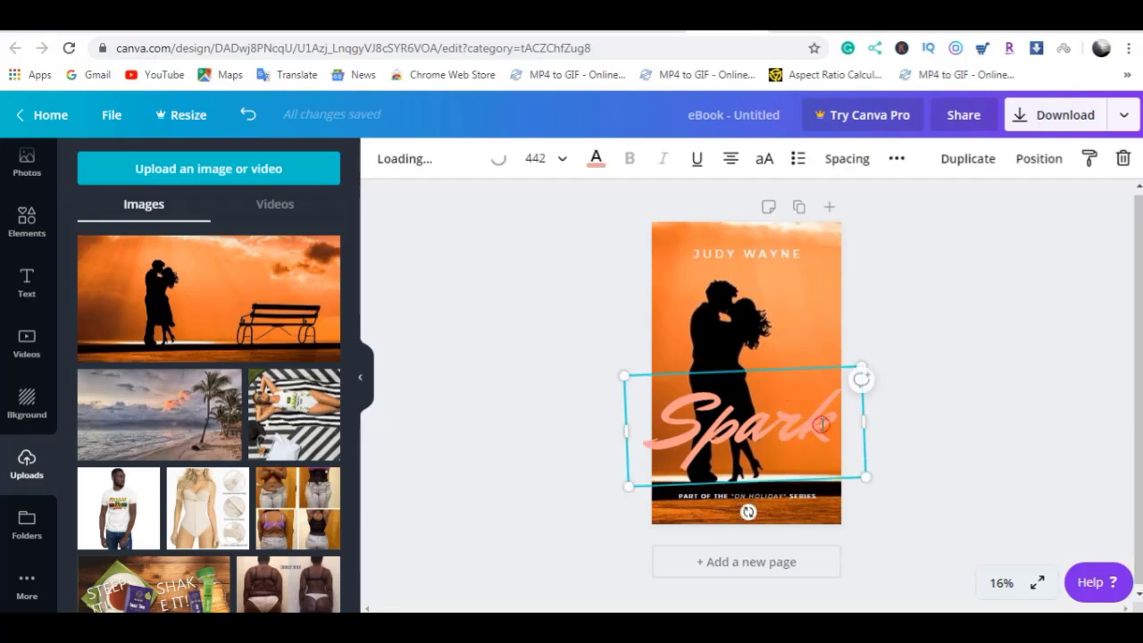
{"action": "key", "text": "BackSpace"}
{"action": "key", "text": "BackSpace"}
{"action": "key", "text": "BackSpace"}
{"action": "key", "text": "BackSpace"}
{"action": "key", "text": "BackSpace"}
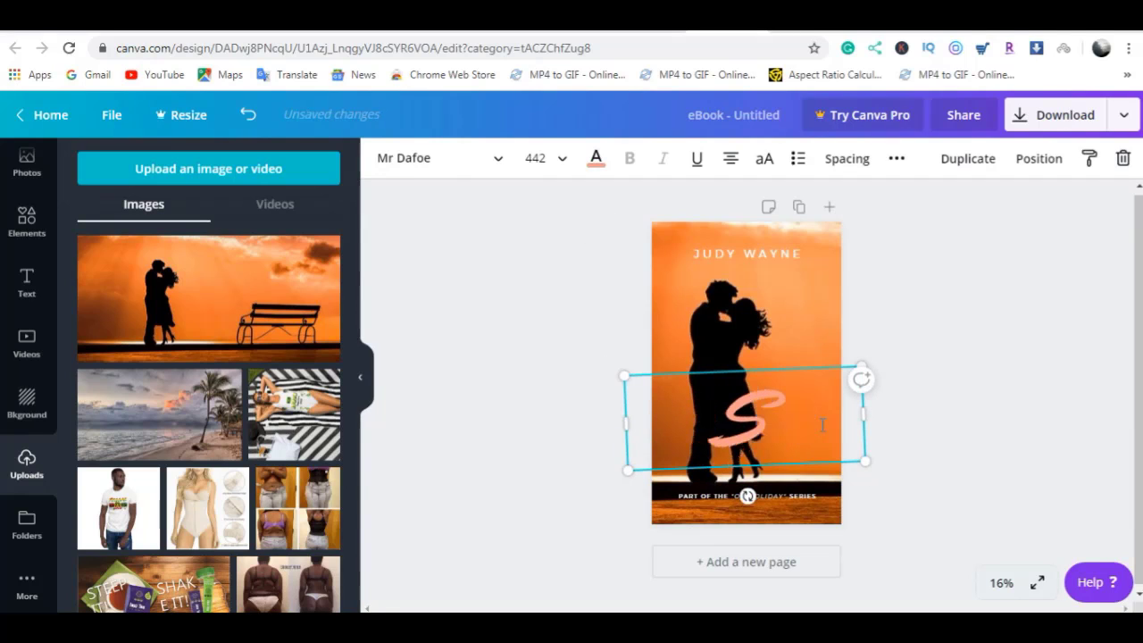
{"action": "type", "text": "Love"}
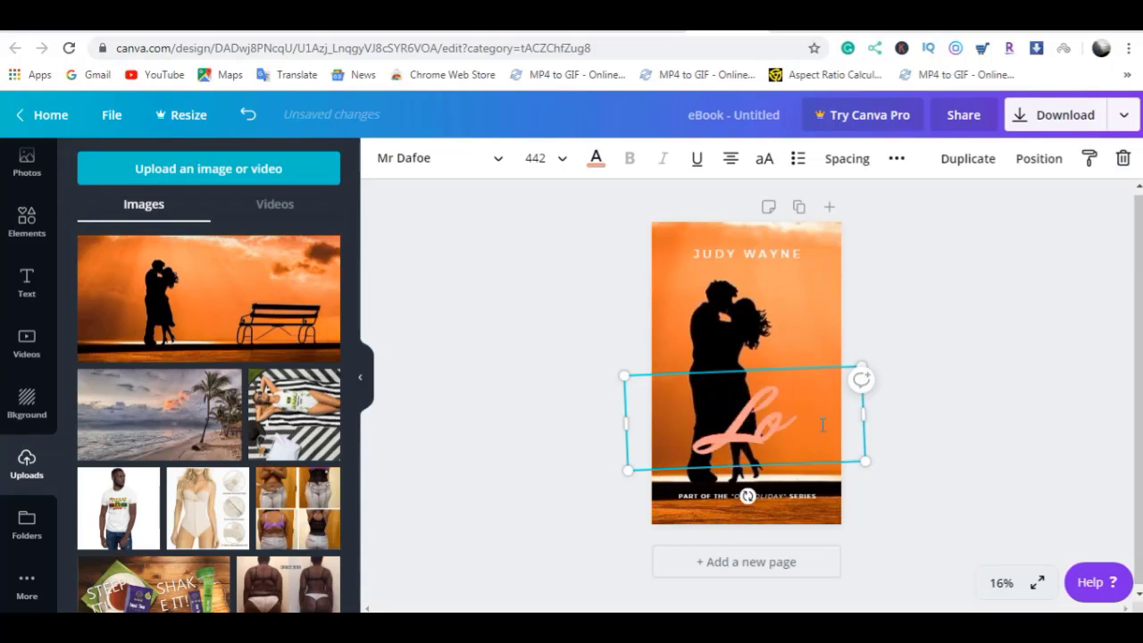
Step: Move the "Love" title up to the centre of the cover, over the couple
{"action": "left_click", "coordinate": [757, 254]}
{"action": "left_click", "coordinate": [757, 254]}
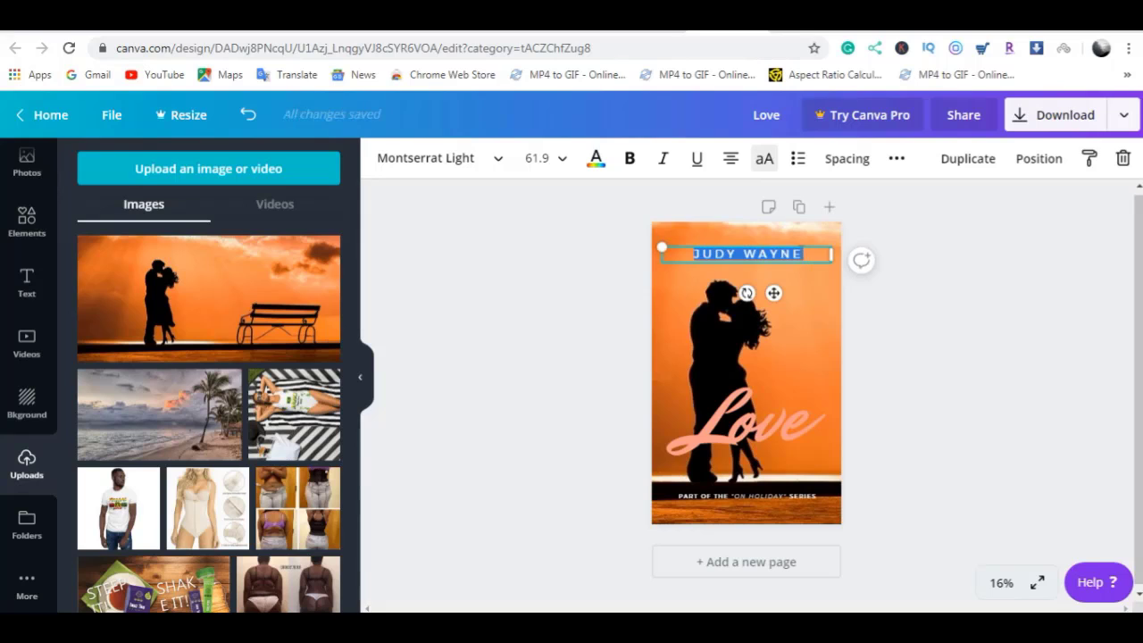
{"action": "left_click", "coordinate": [800, 253]}
{"action": "left_click_drag", "start_coordinate": [739, 434], "coordinate": [737, 377]}
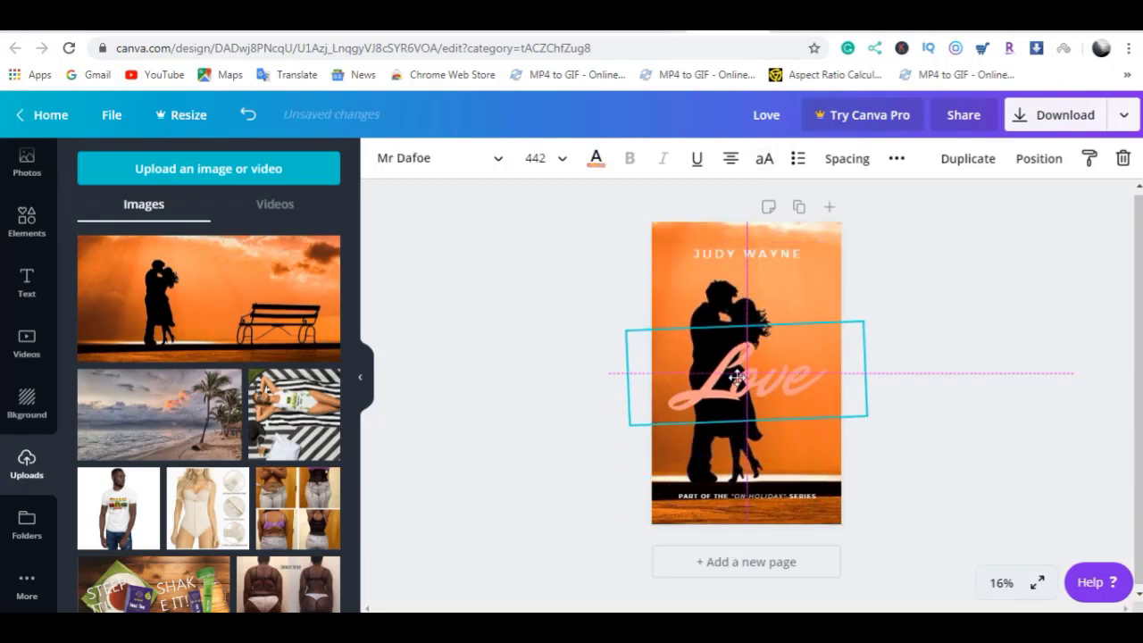
{"action": "left_click", "coordinate": [978, 288]}
Step: Check which file types are offered for downloading the cover, and leave the download options without exporting
{"action": "left_click", "coordinate": [1123, 114]}
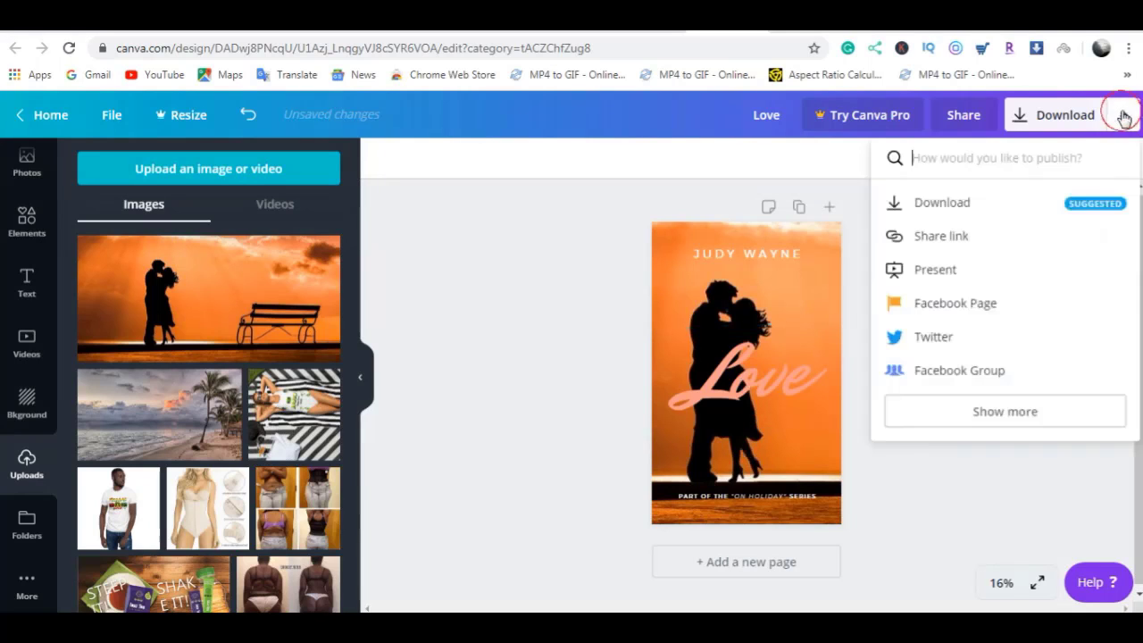
{"action": "left_click", "coordinate": [945, 205]}
{"action": "left_click", "coordinate": [944, 236]}
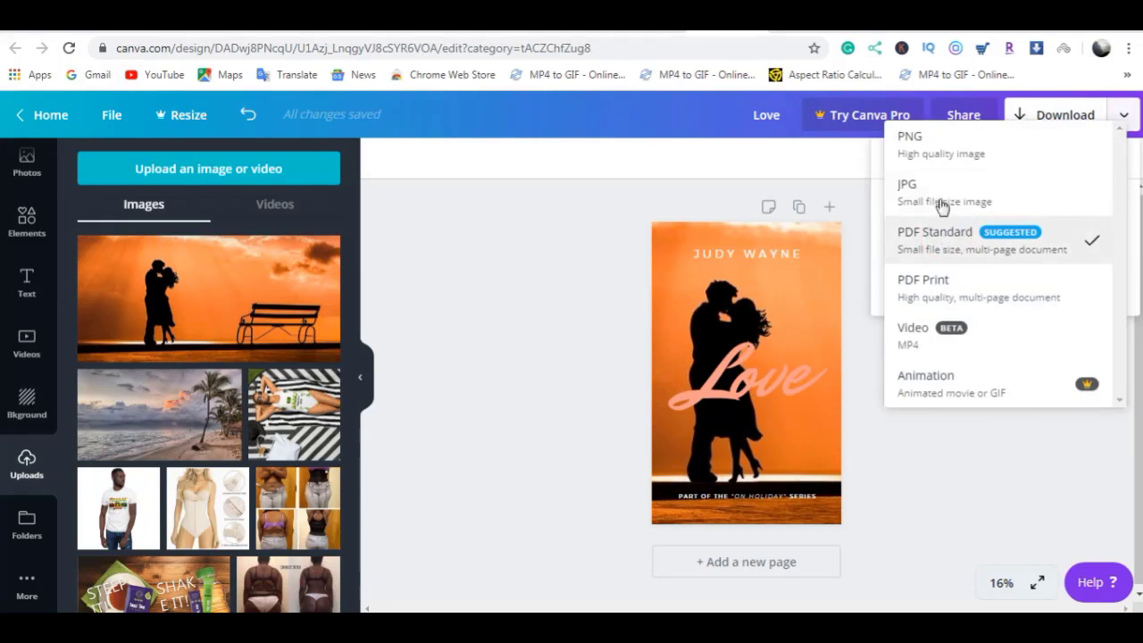
{"action": "left_click", "coordinate": [564, 347]}
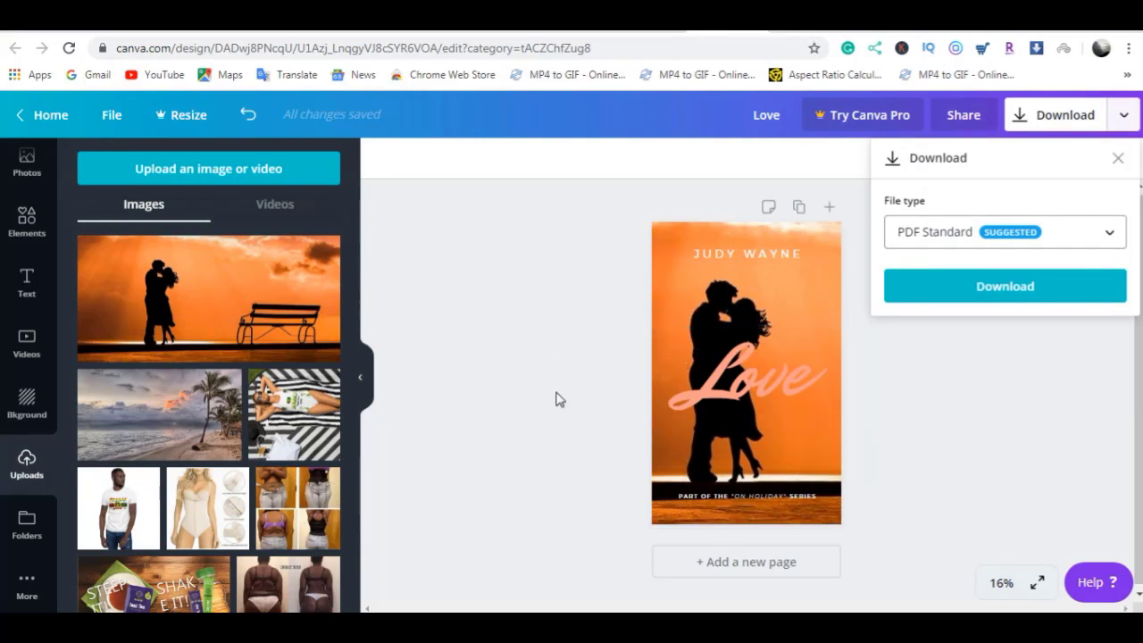
{"action": "left_click", "coordinate": [523, 309]}
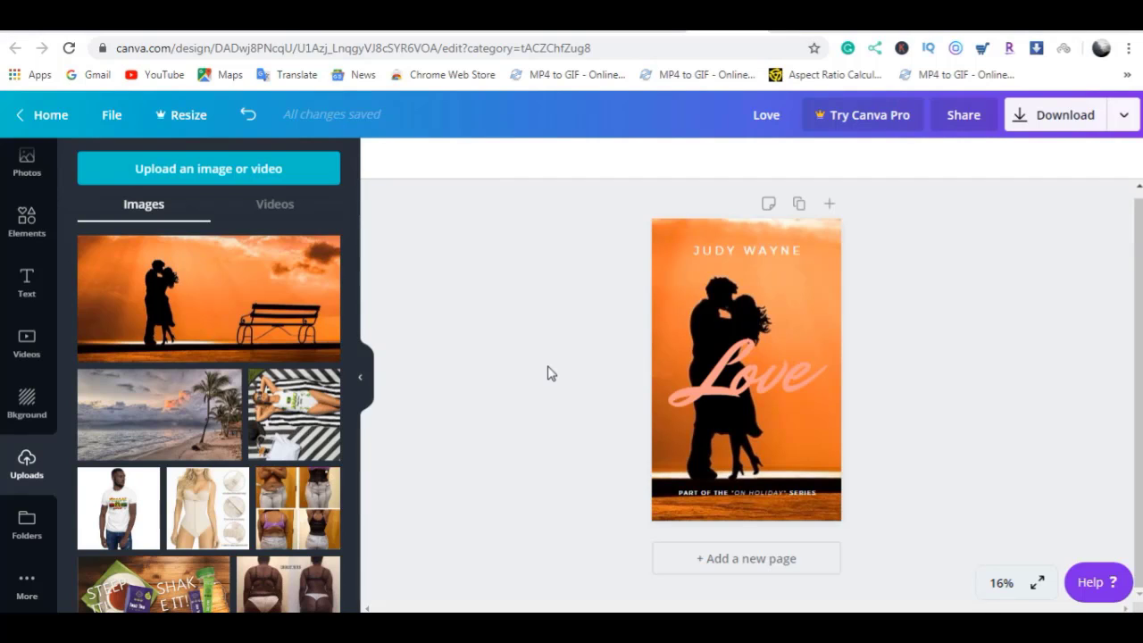
Step: Return to the Canva home page and open the existing design "Say hello to wonderful beginnings"
{"action": "left_click", "coordinate": [654, 27]}
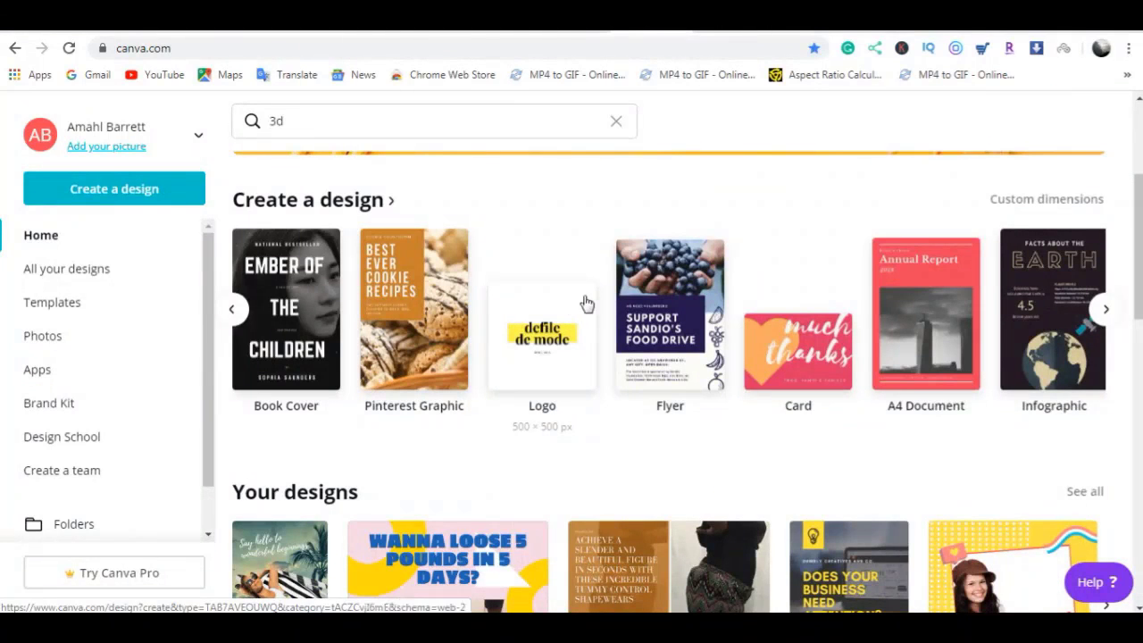
{"action": "scroll", "coordinate": [576, 309], "scroll_direction": "down", "scroll_amount": 3}
{"action": "scroll", "coordinate": [576, 308], "scroll_direction": "down", "scroll_amount": 1}
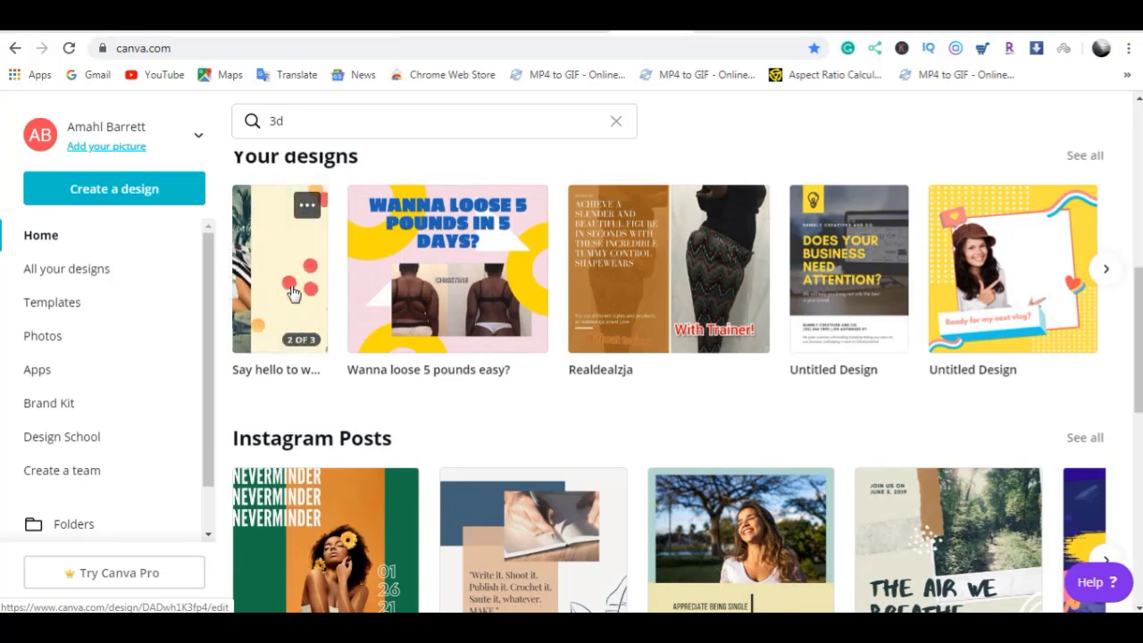
{"action": "left_click", "coordinate": [289, 280]}
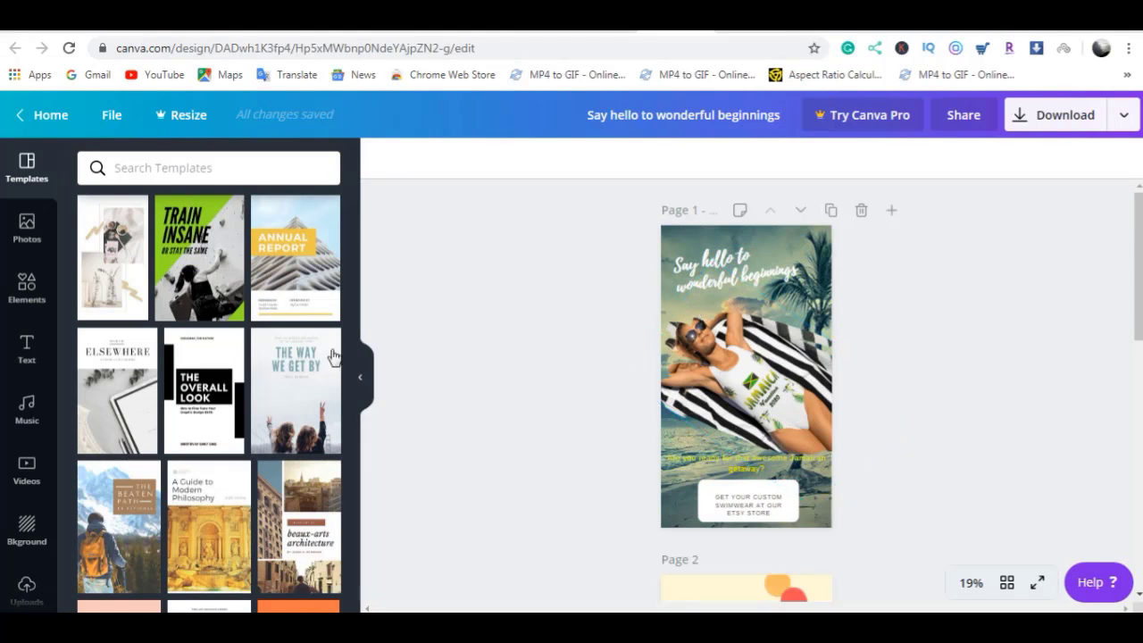
Step: Find The Ocean Ebook Cover among the templates and apply its cover layout to page 1
{"action": "scroll", "coordinate": [165, 405], "scroll_direction": "down", "scroll_amount": 3}
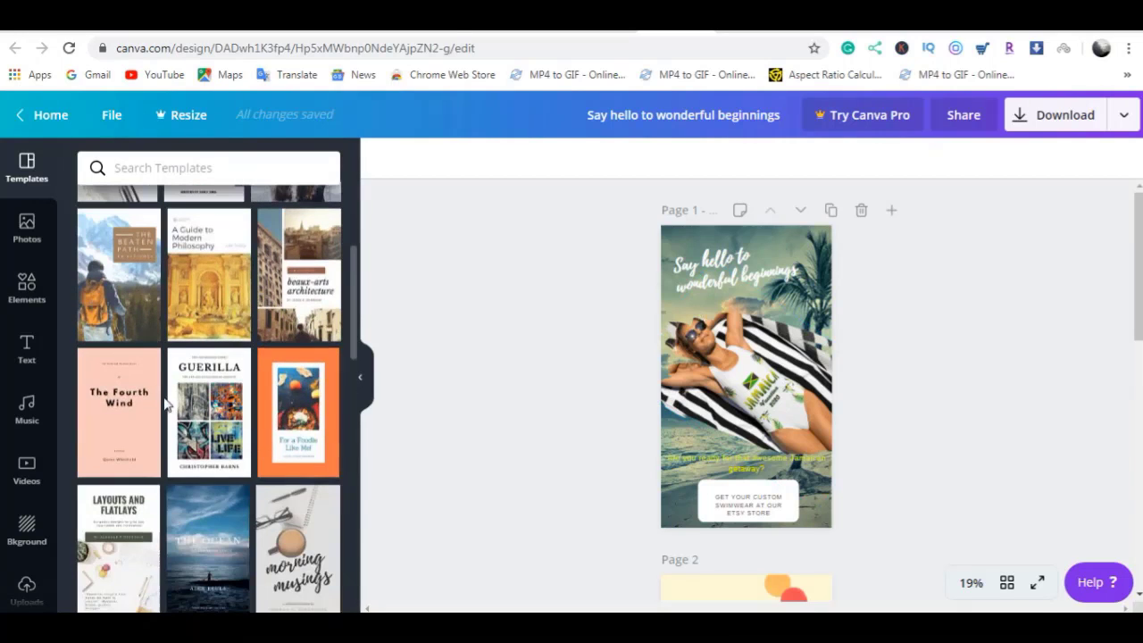
{"action": "scroll", "coordinate": [160, 406], "scroll_direction": "down", "scroll_amount": 2}
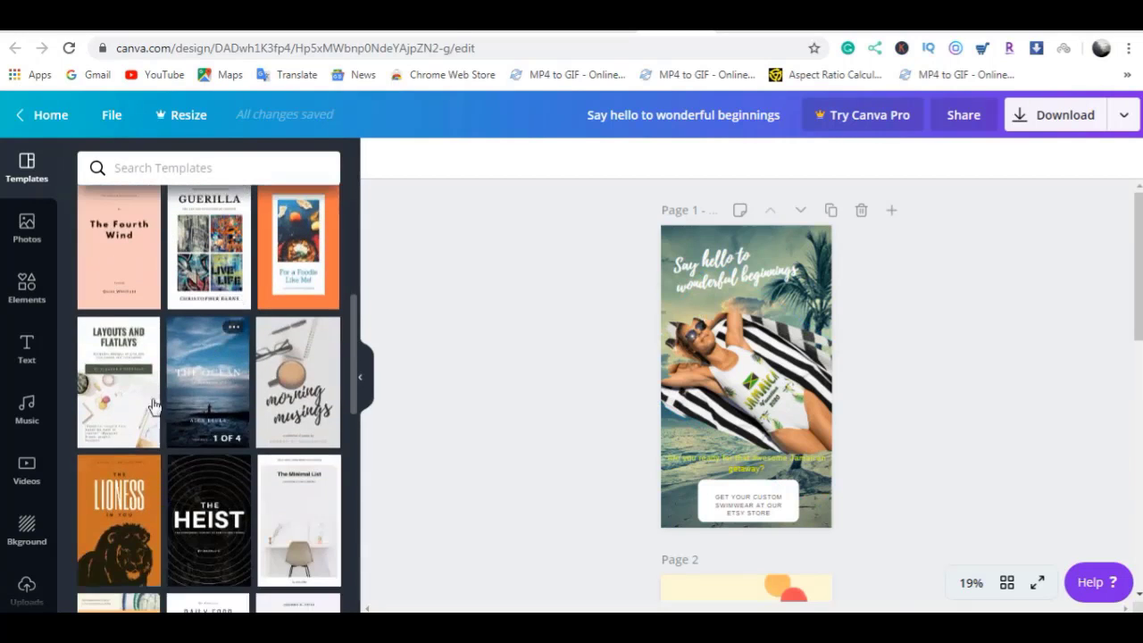
{"action": "left_click", "coordinate": [206, 374]}
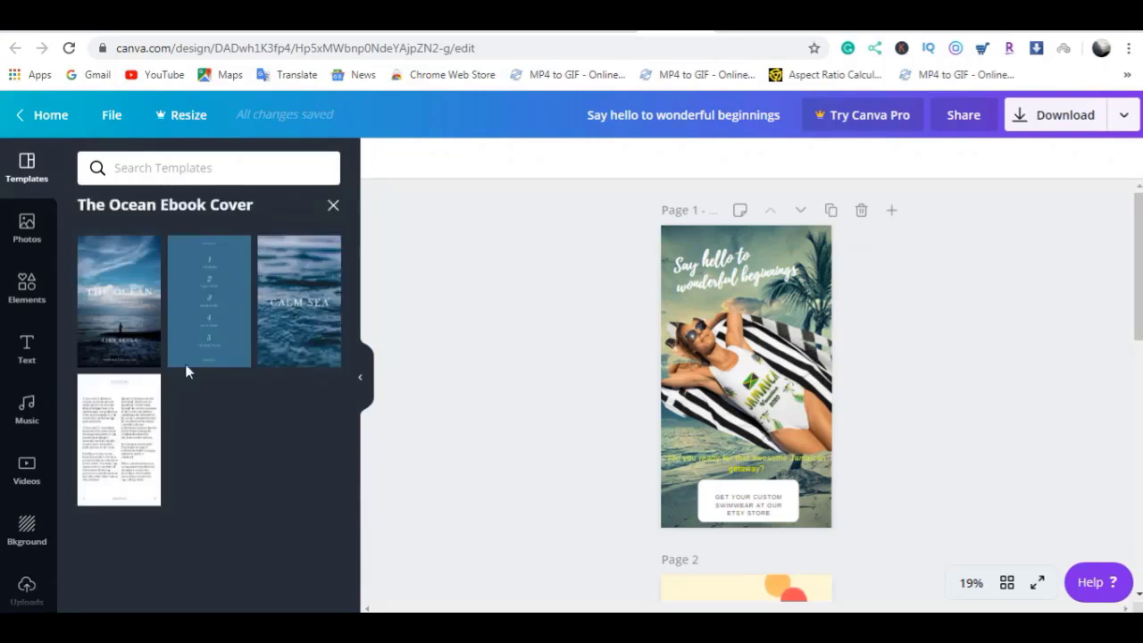
{"action": "left_click", "coordinate": [136, 308]}
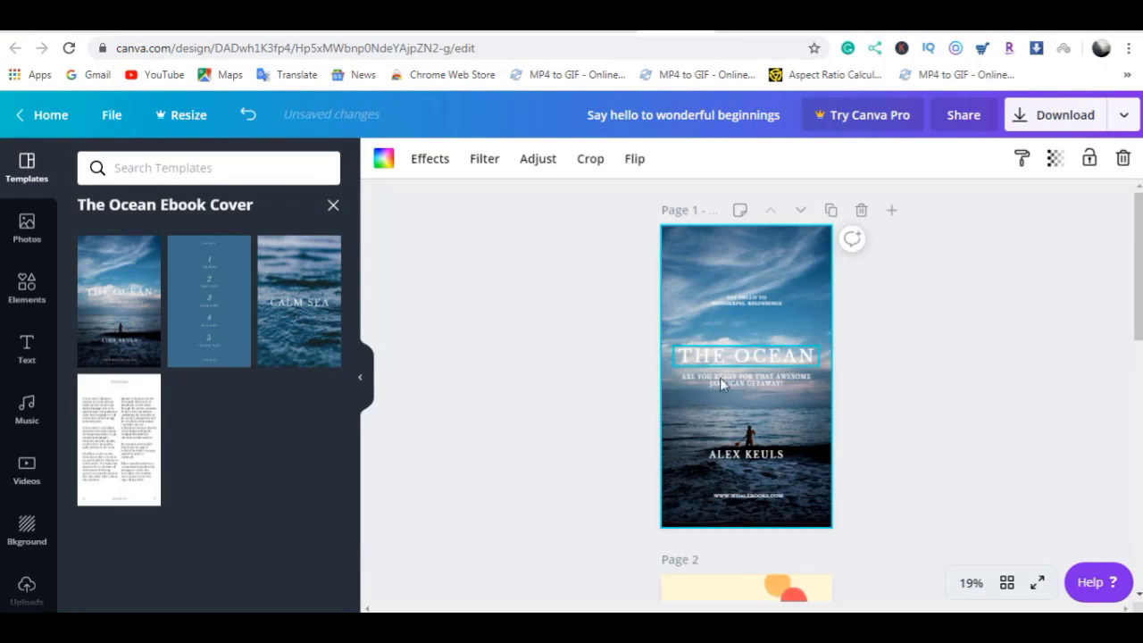
{"action": "left_click", "coordinate": [332, 204]}
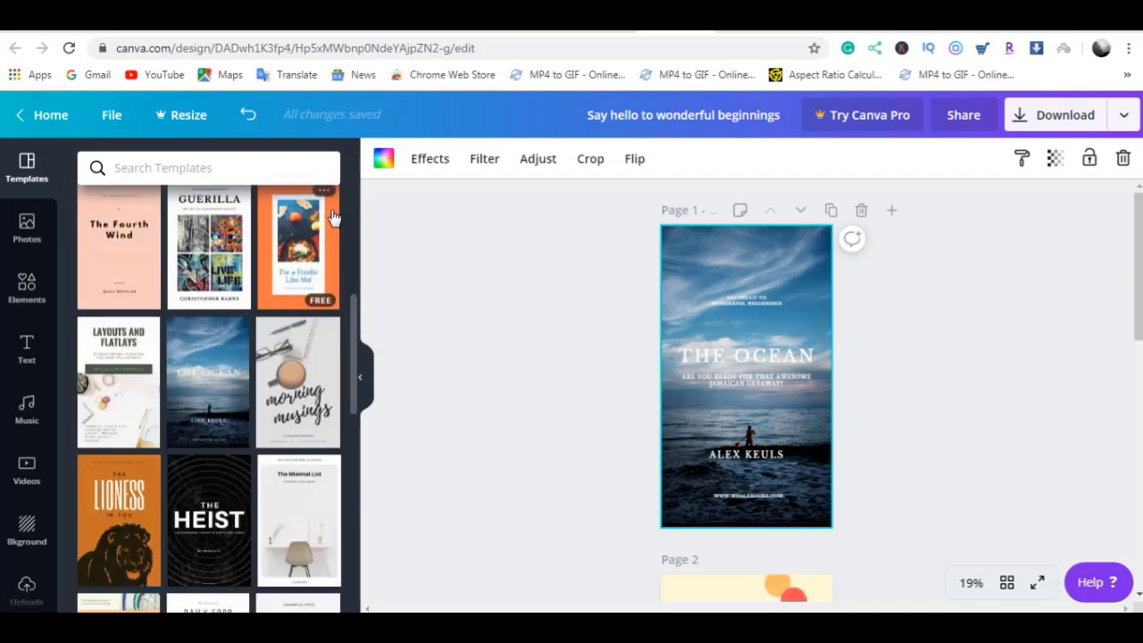
Step: Go back to the Canva home page and browse through the logo templates
{"action": "left_click", "coordinate": [596, 20]}
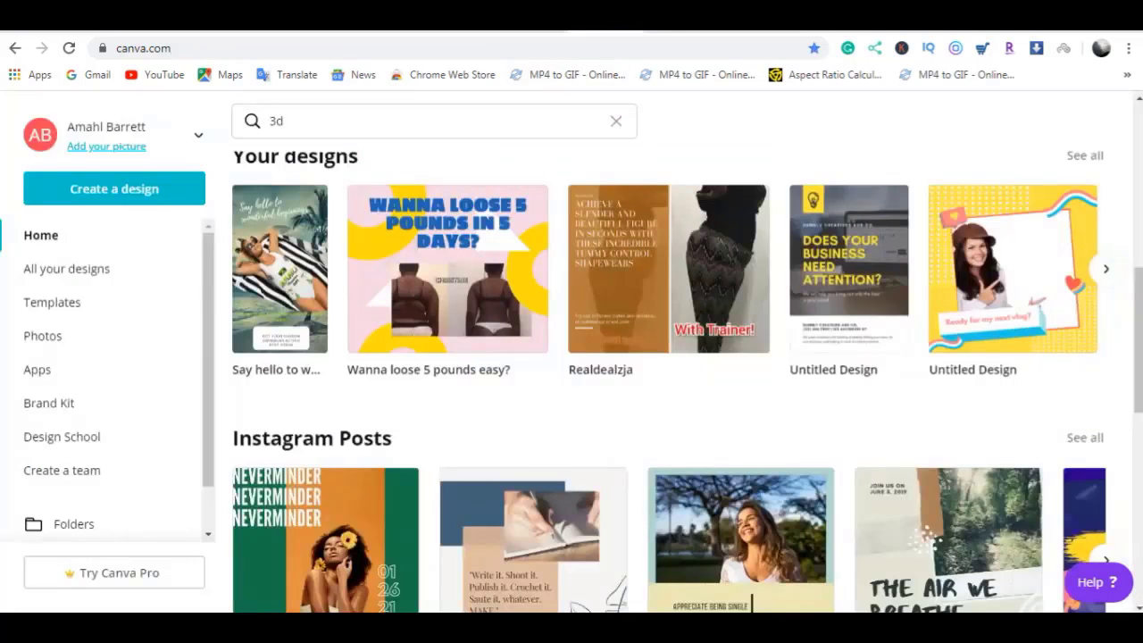
{"action": "scroll", "coordinate": [538, 279], "scroll_direction": "down", "scroll_amount": 3}
{"action": "scroll", "coordinate": [554, 282], "scroll_direction": "down", "scroll_amount": 3}
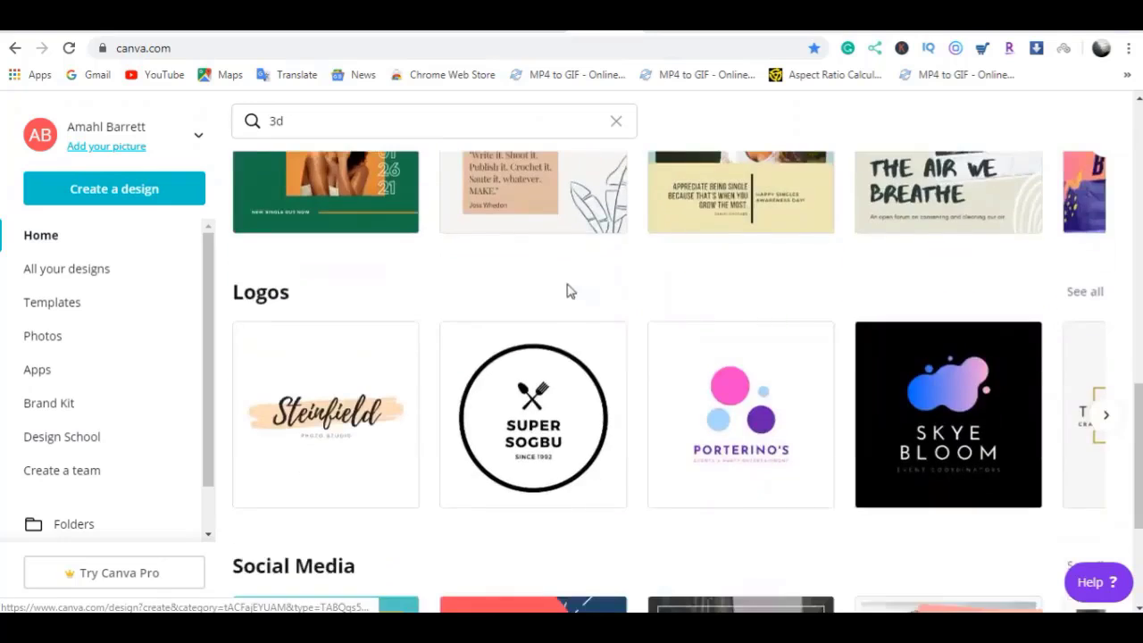
{"action": "scroll", "coordinate": [781, 317], "scroll_direction": "down", "scroll_amount": 1}
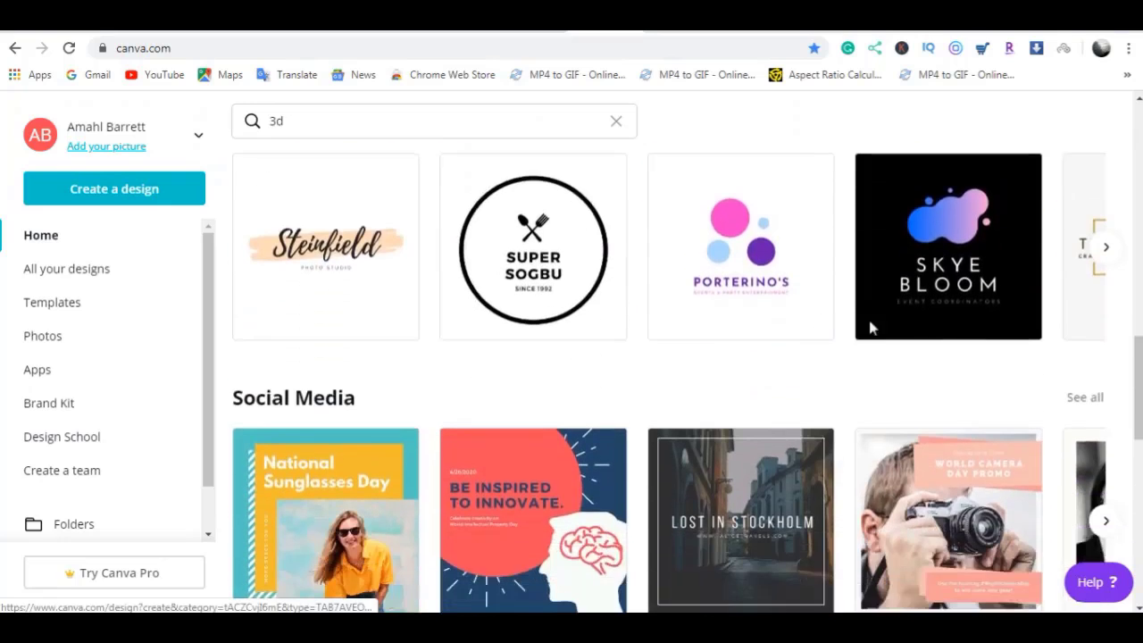
{"action": "left_click", "coordinate": [1108, 247]}
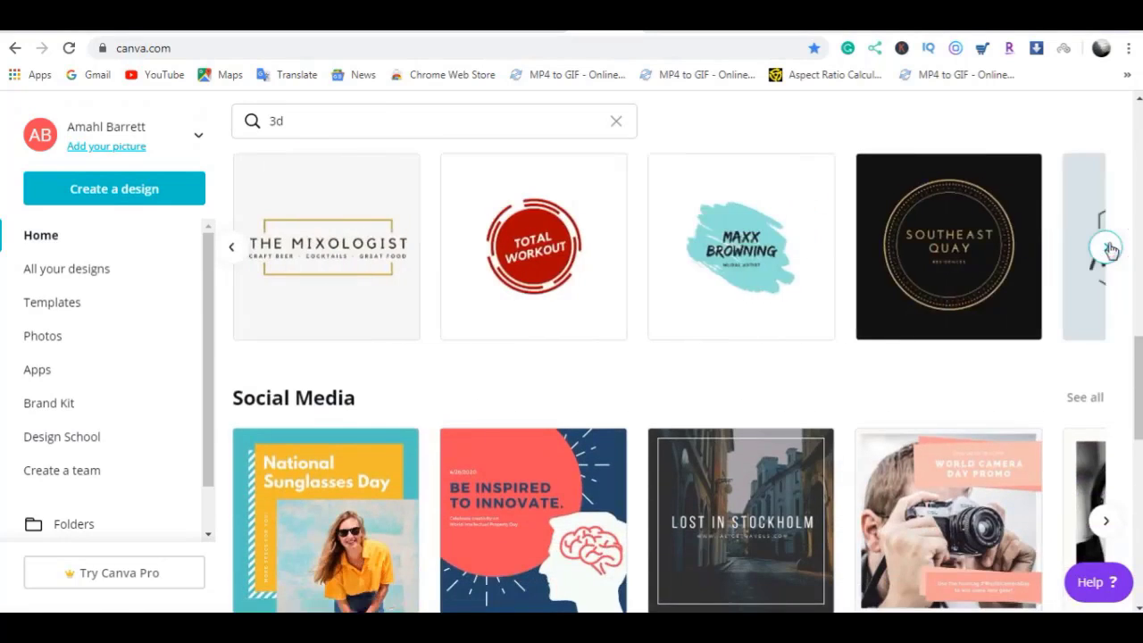
{"action": "left_click", "coordinate": [1108, 247]}
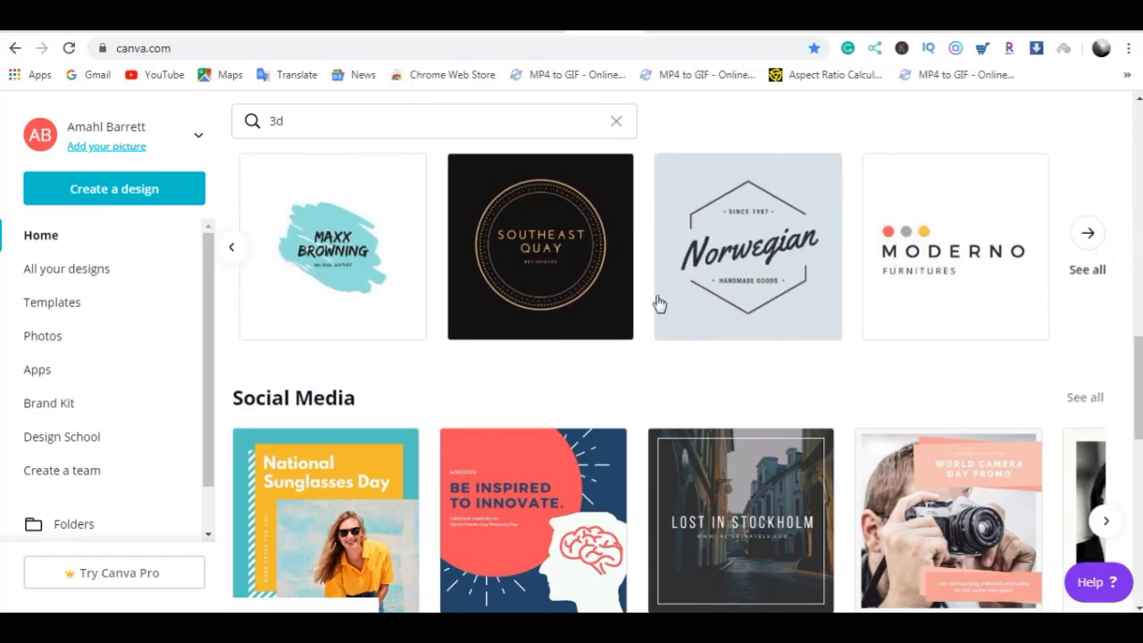
Step: Look through the social media, Facebook cover, poster and presentation templates, and return to the design types and saved designs
{"action": "scroll", "coordinate": [658, 301], "scroll_direction": "down", "scroll_amount": 3}
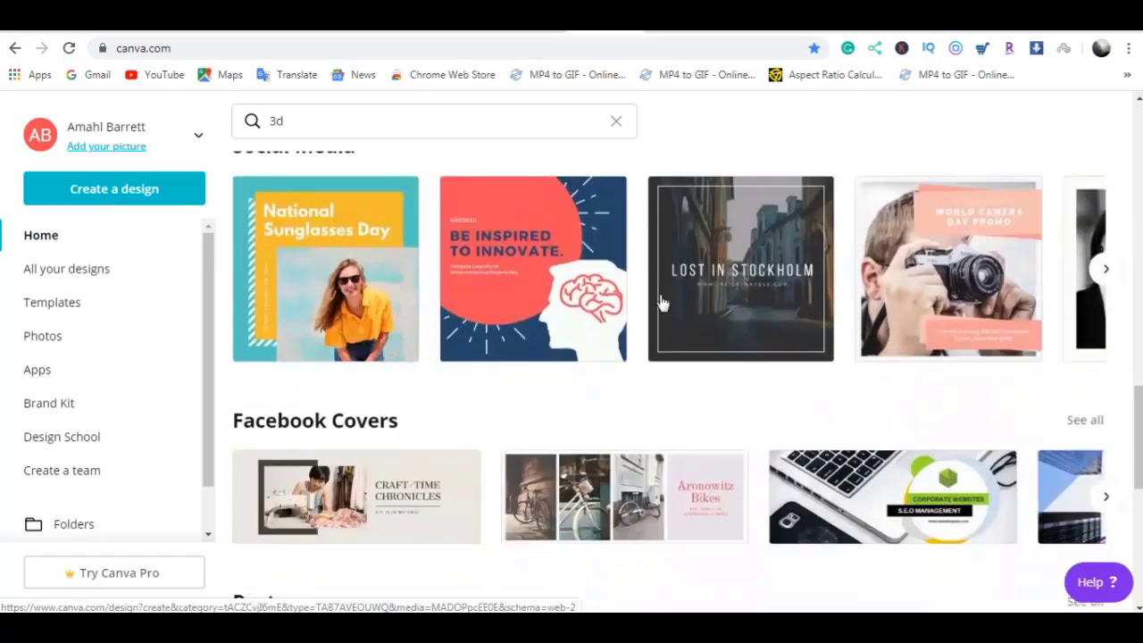
{"action": "scroll", "coordinate": [535, 341], "scroll_direction": "down", "scroll_amount": 2}
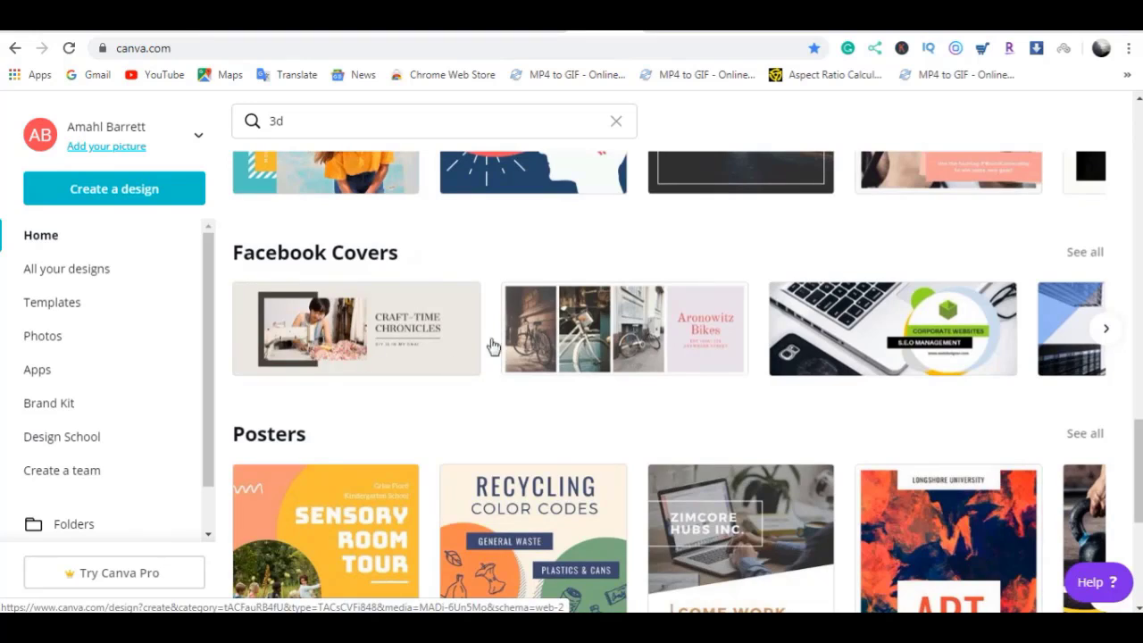
{"action": "left_click", "coordinate": [1100, 330]}
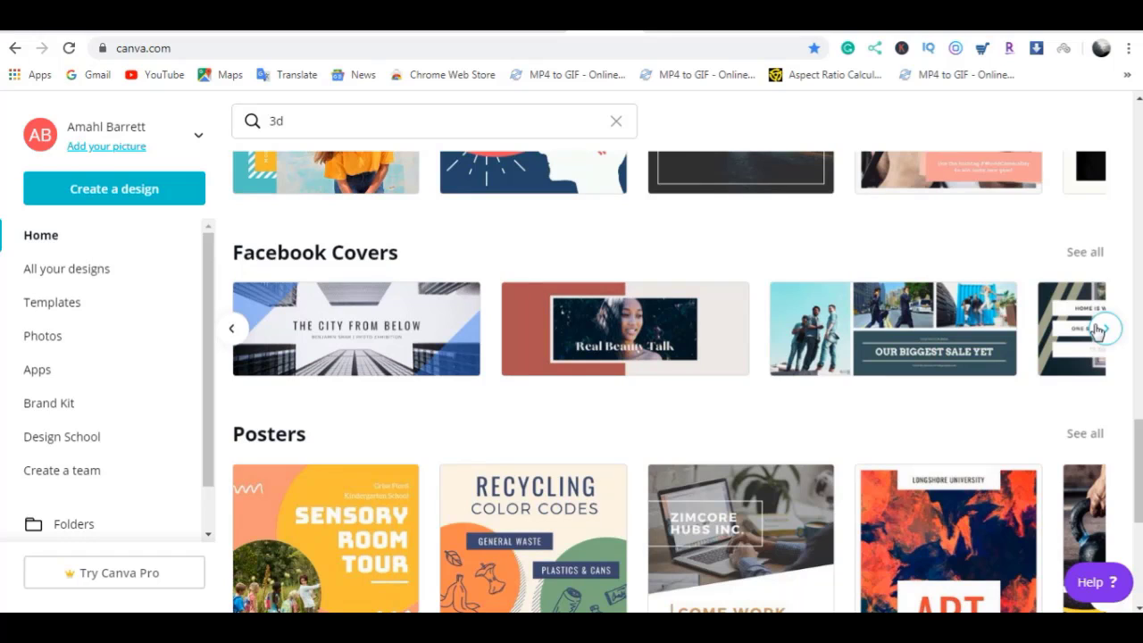
{"action": "scroll", "coordinate": [878, 500], "scroll_direction": "down", "scroll_amount": 3}
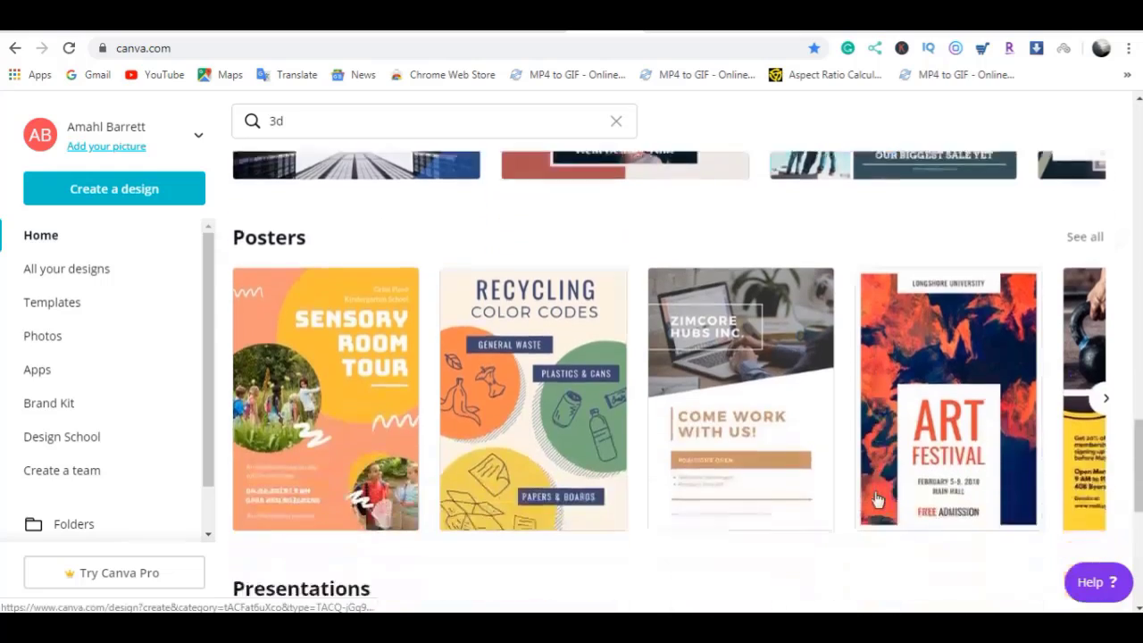
{"action": "scroll", "coordinate": [874, 497], "scroll_direction": "down", "scroll_amount": 2}
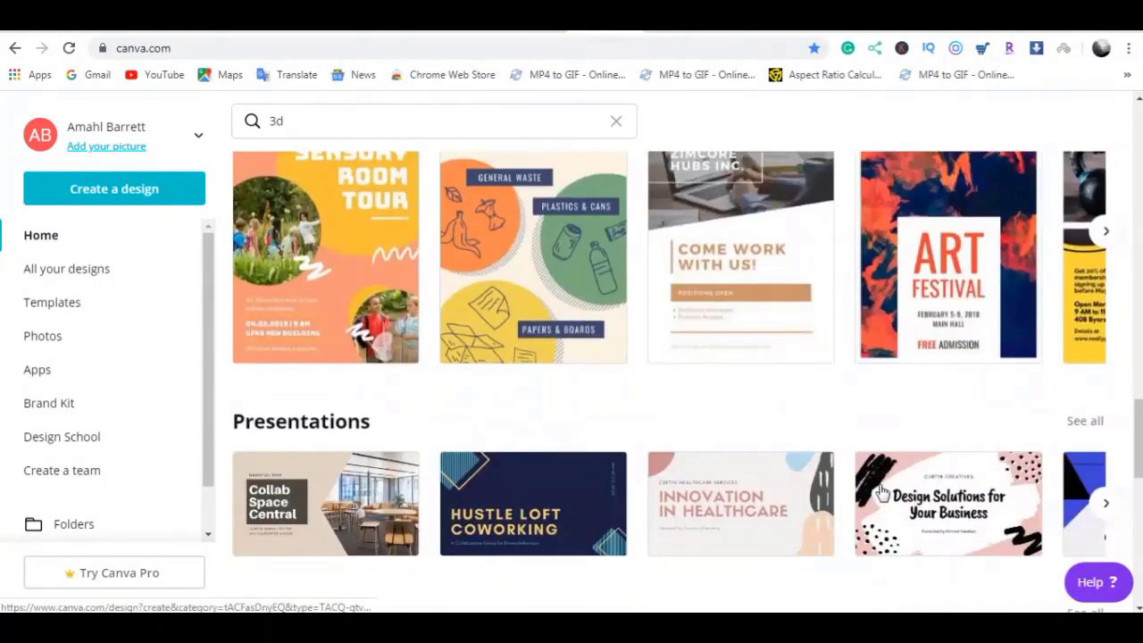
{"action": "scroll", "coordinate": [879, 490], "scroll_direction": "down", "scroll_amount": 2}
{"action": "scroll", "coordinate": [880, 490], "scroll_direction": "up", "scroll_amount": 6}
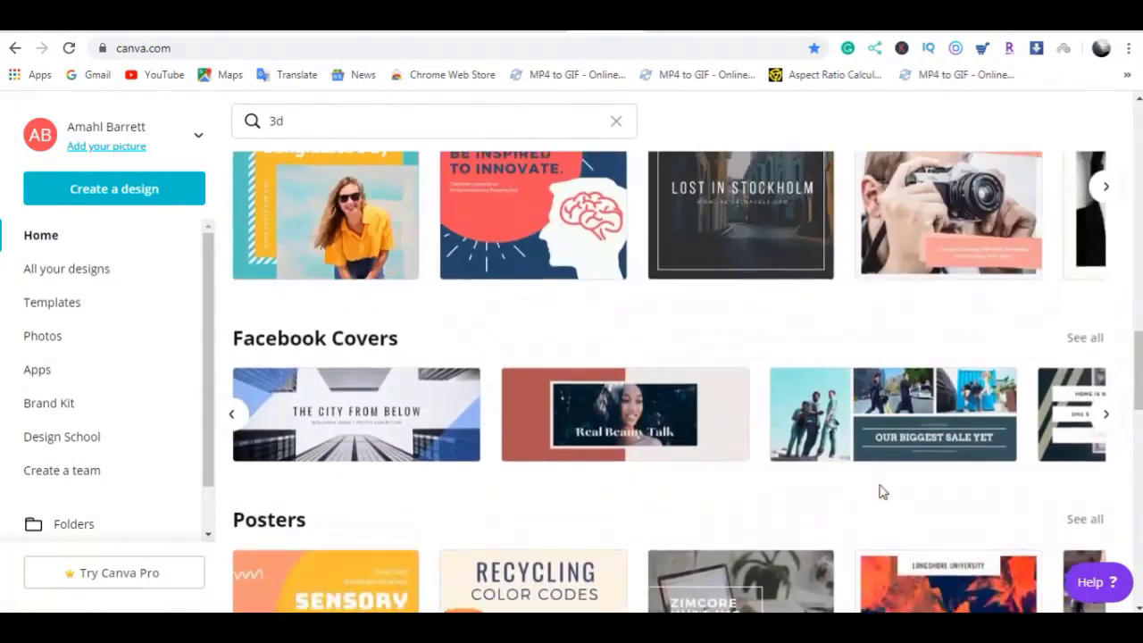
{"action": "scroll", "coordinate": [879, 491], "scroll_direction": "up", "scroll_amount": 5}
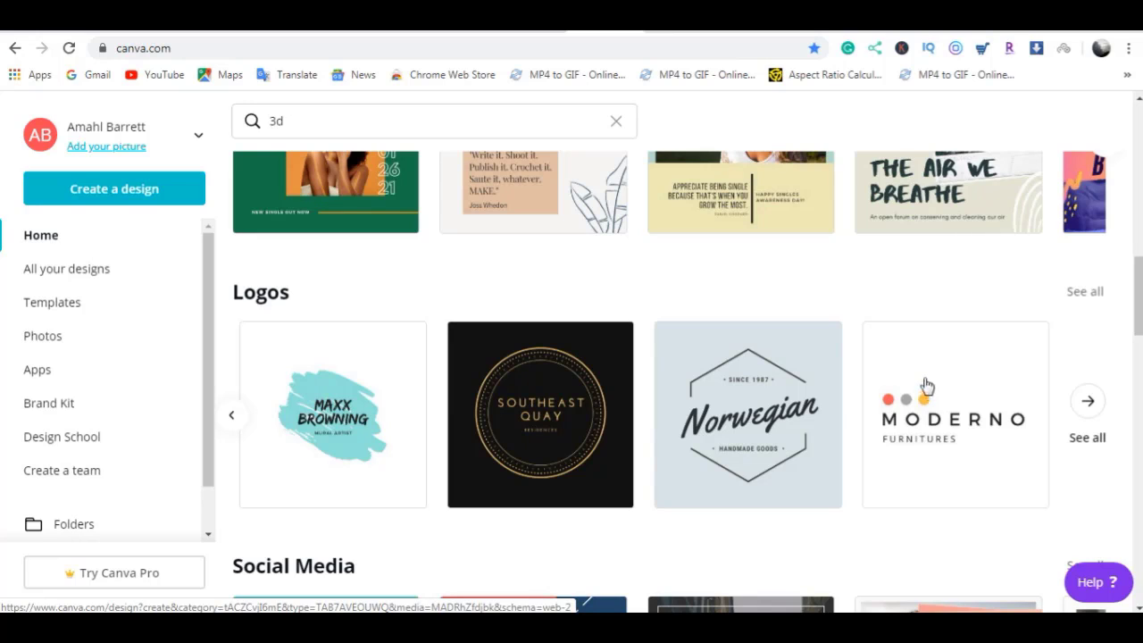
{"action": "scroll", "coordinate": [832, 400], "scroll_direction": "up", "scroll_amount": 5}
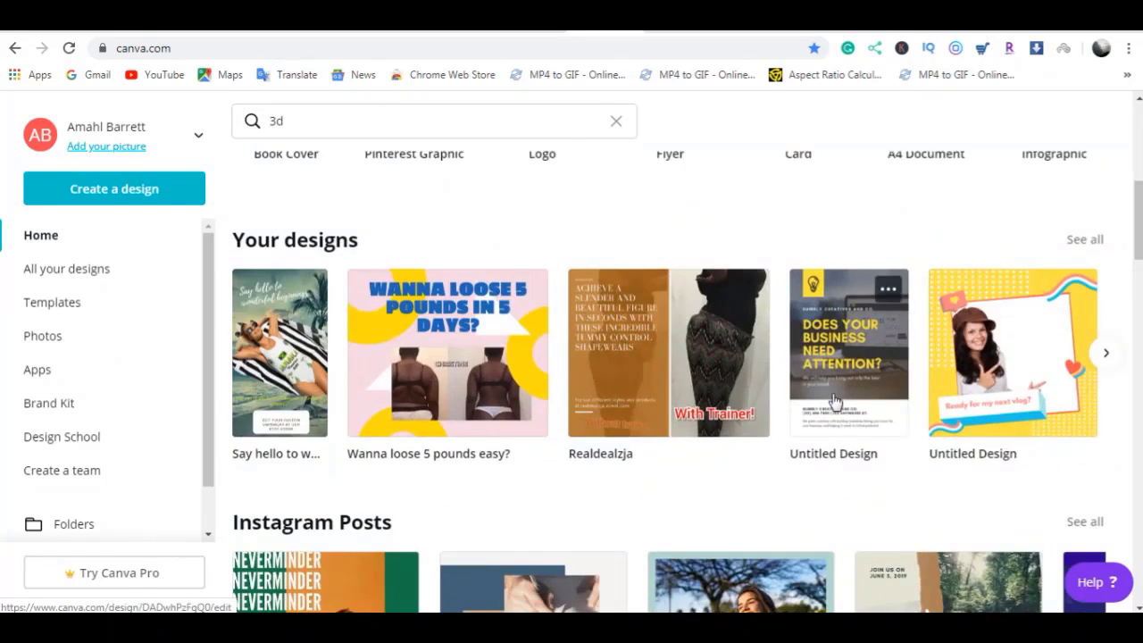
{"action": "scroll", "coordinate": [832, 400], "scroll_direction": "up", "scroll_amount": 4}
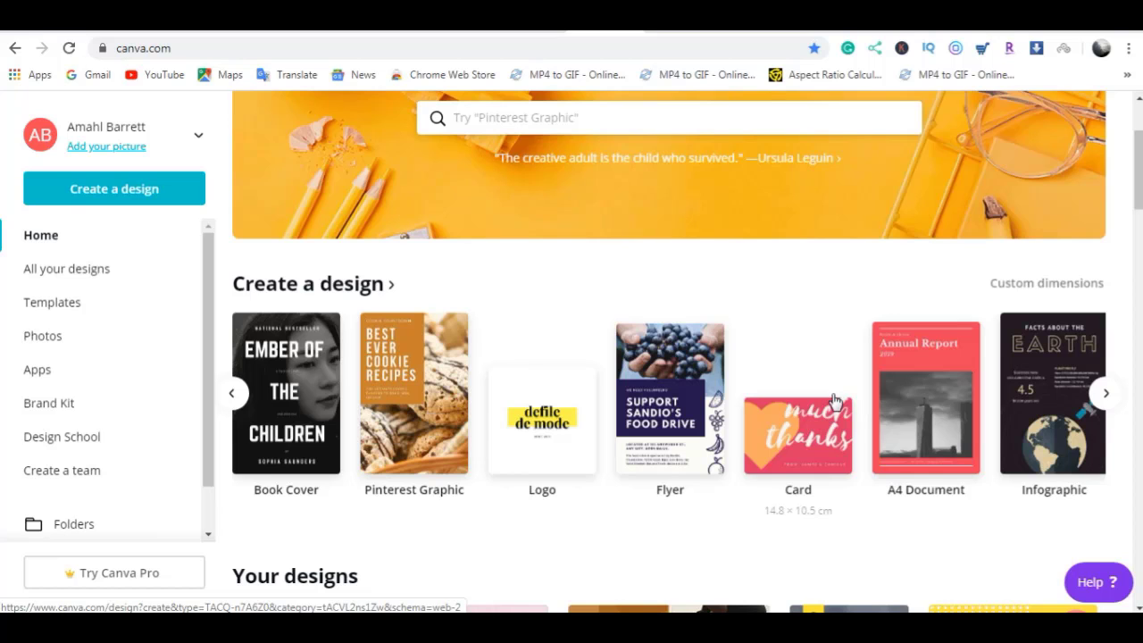
{"action": "scroll", "coordinate": [862, 452], "scroll_direction": "down", "scroll_amount": 2}
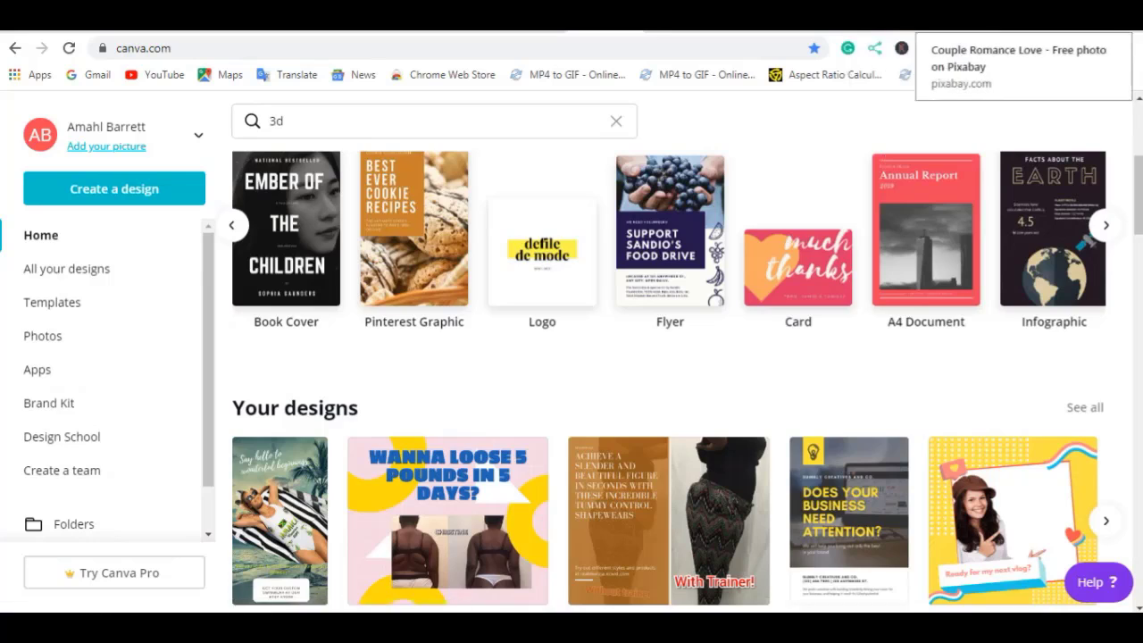
Step: Switch to the Pixabay couple photo page, dismiss the image author thank-you overlay and return to the couples search results
{"action": "left_click", "coordinate": [913, 32]}
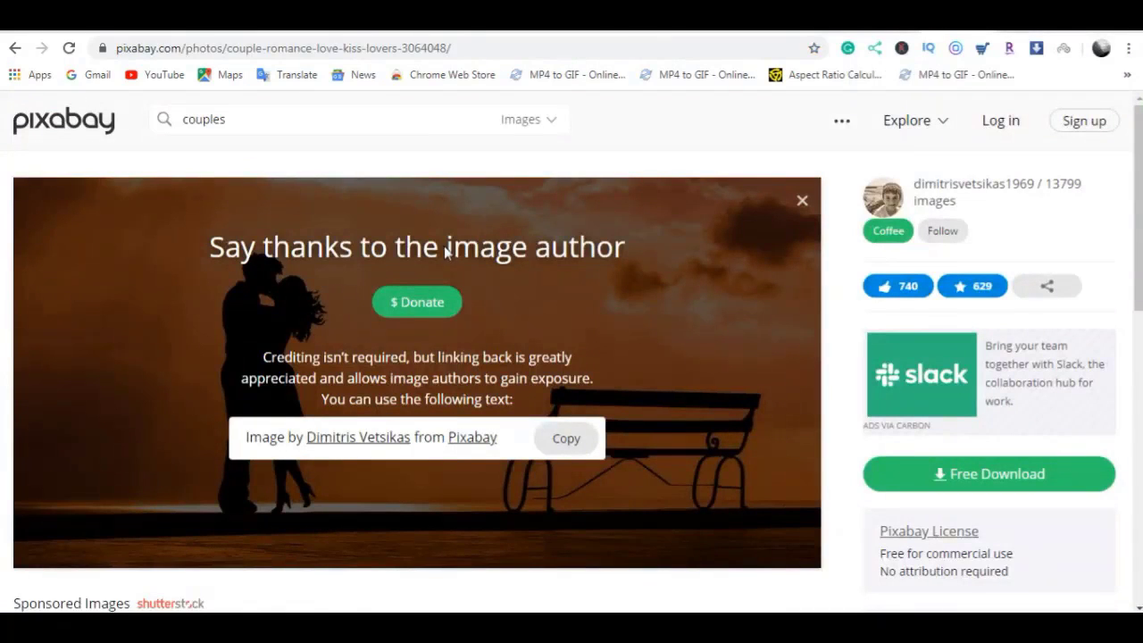
{"action": "left_click", "coordinate": [806, 202]}
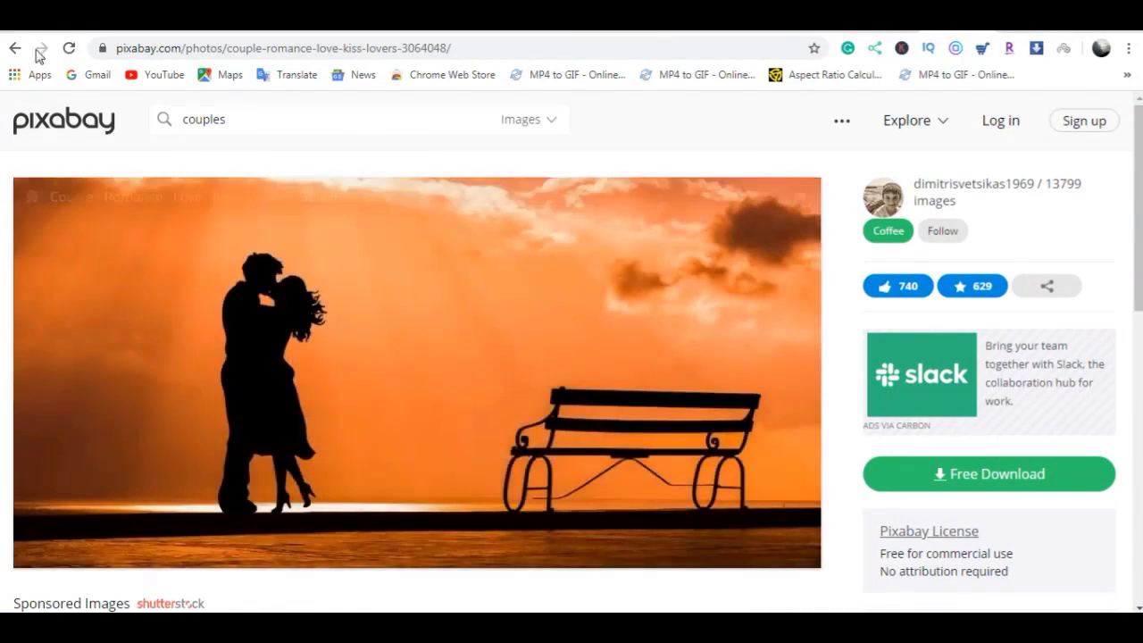
{"action": "left_click", "coordinate": [9, 50]}
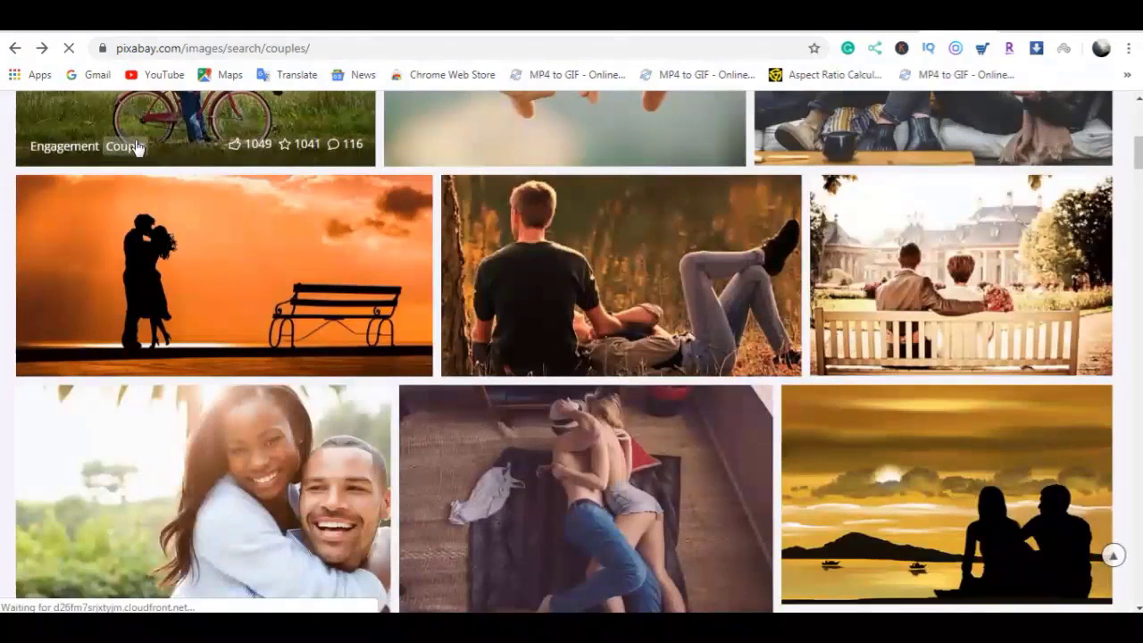
Step: Look through the free couples images on Pixabay for photos suitable for a romance cover
{"action": "scroll", "coordinate": [306, 373], "scroll_direction": "up", "scroll_amount": 6}
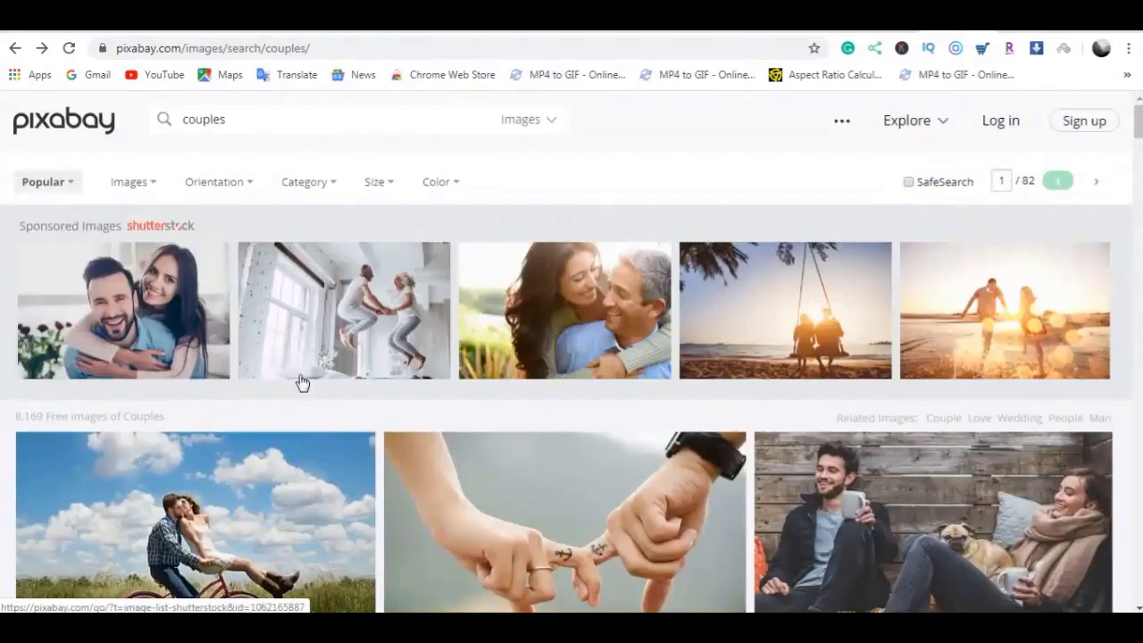
{"action": "scroll", "coordinate": [500, 357], "scroll_direction": "down", "scroll_amount": 4}
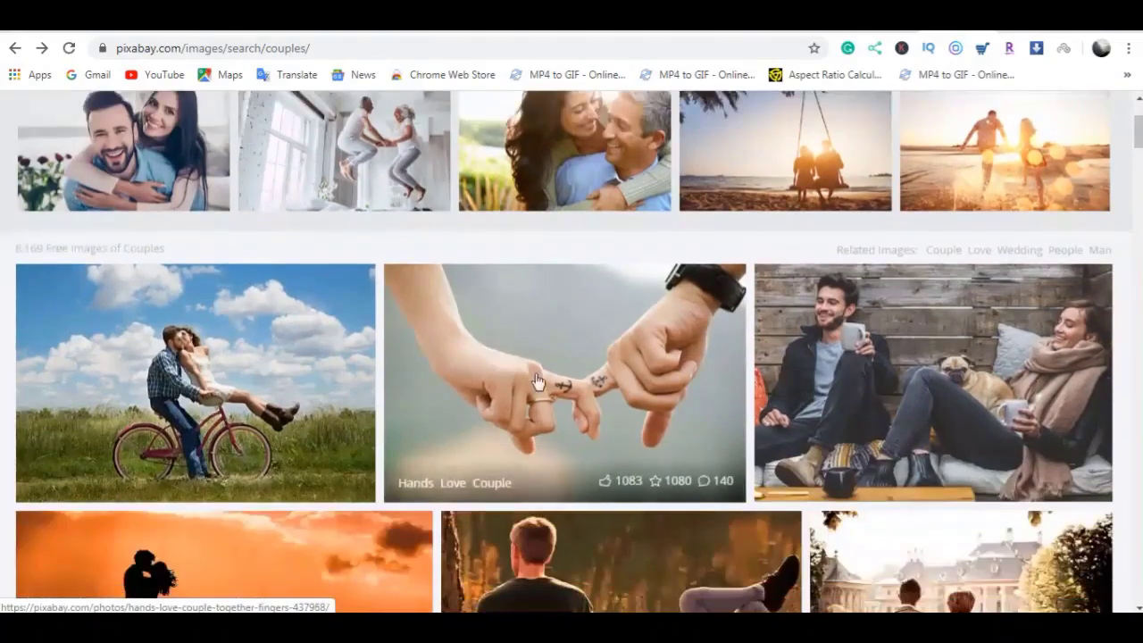
{"action": "scroll", "coordinate": [546, 373], "scroll_direction": "down", "scroll_amount": 4}
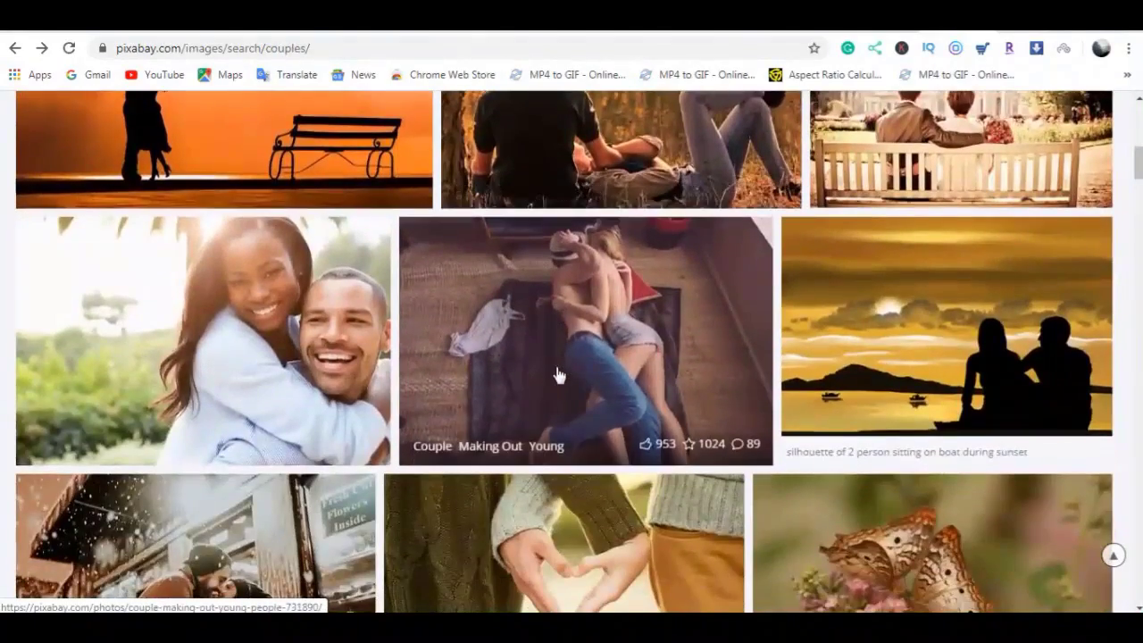
{"action": "scroll", "coordinate": [574, 420], "scroll_direction": "down", "scroll_amount": 3}
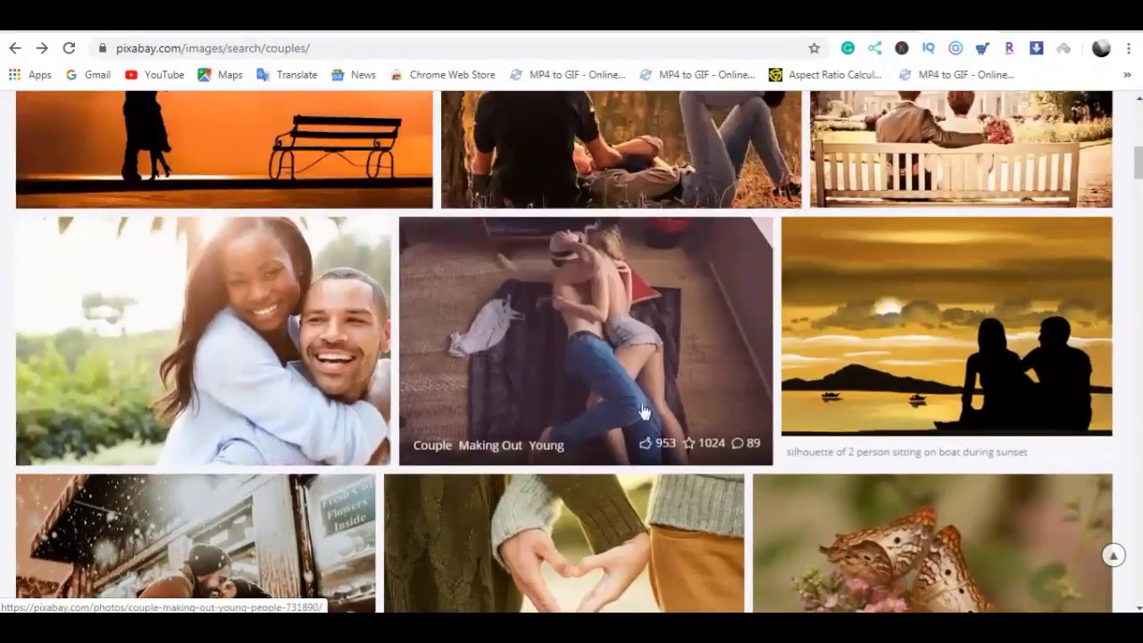
{"action": "scroll", "coordinate": [649, 407], "scroll_direction": "down", "scroll_amount": 4}
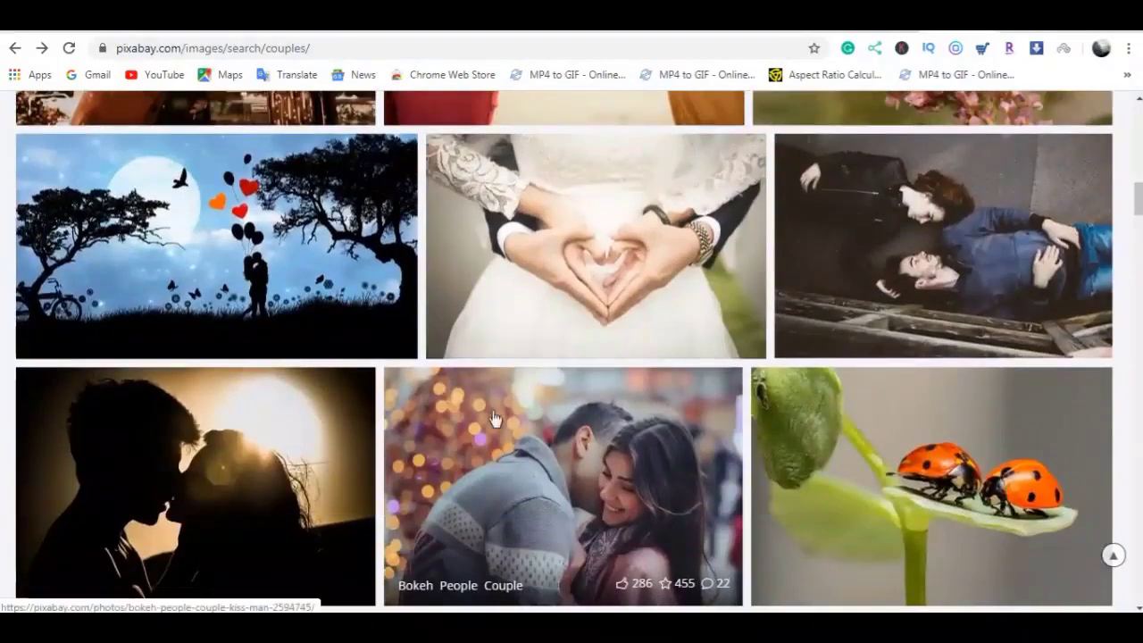
{"action": "scroll", "coordinate": [457, 442], "scroll_direction": "down", "scroll_amount": 2}
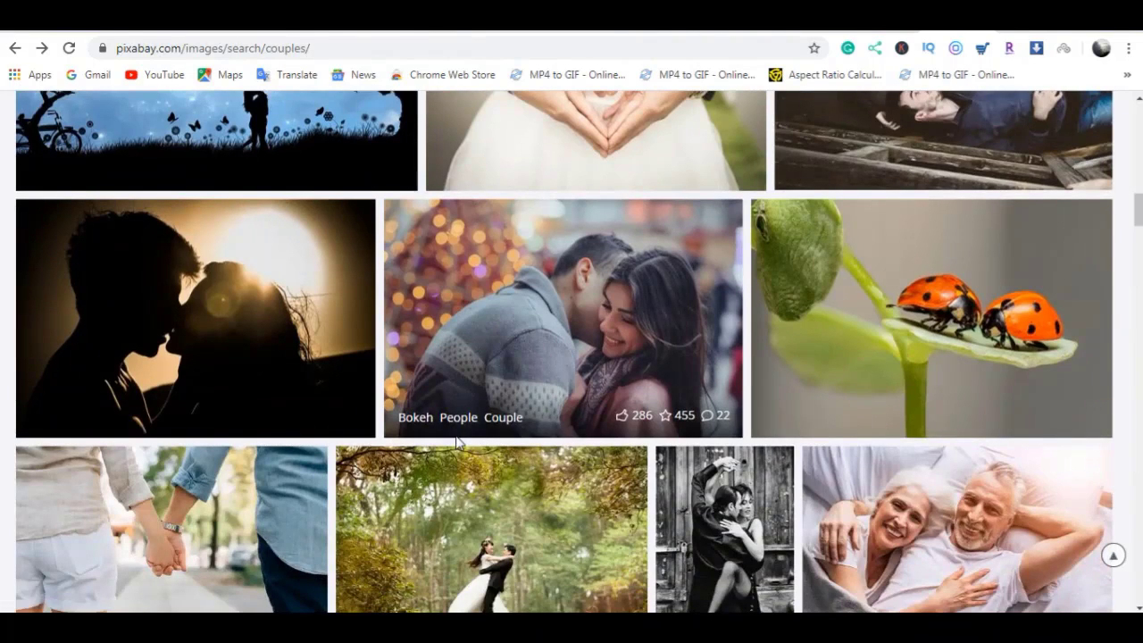
{"action": "scroll", "coordinate": [455, 441], "scroll_direction": "down", "scroll_amount": 3}
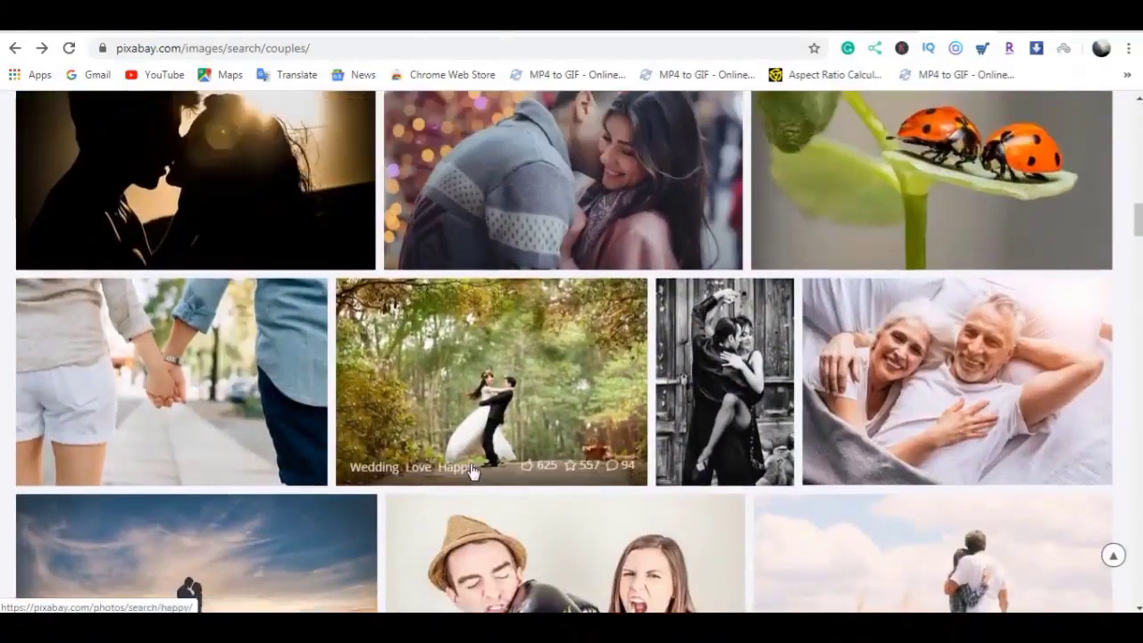
{"action": "scroll", "coordinate": [460, 461], "scroll_direction": "down", "scroll_amount": 10}
{"action": "scroll", "coordinate": [471, 470], "scroll_direction": "up", "scroll_amount": 3}
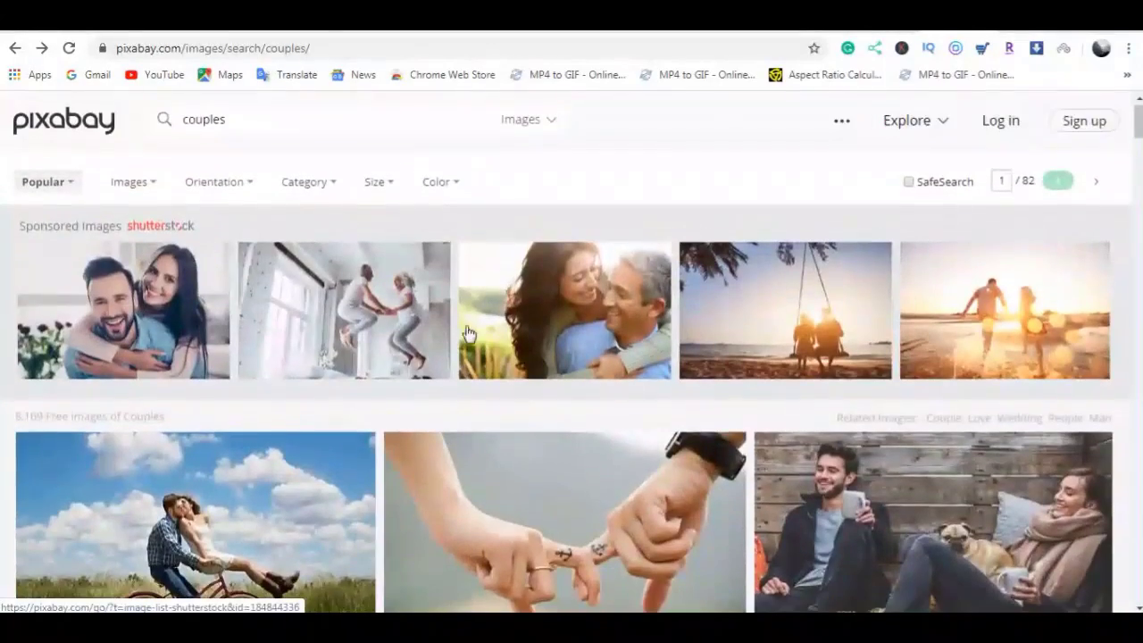
Step: Switch to the Fiverr home page and look through the recently viewed, virtual assistant, book cover, browsing-history and Editors' Picks gigs with their starting prices
{"action": "left_click", "coordinate": [460, 31]}
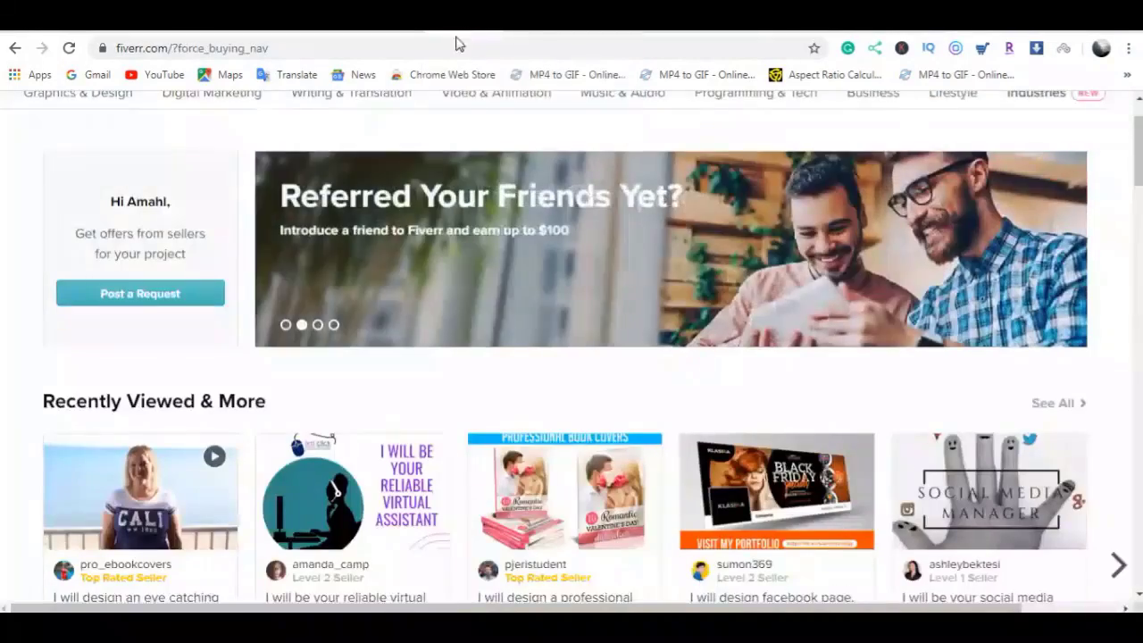
{"action": "scroll", "coordinate": [479, 404], "scroll_direction": "down", "scroll_amount": 3}
{"action": "scroll", "coordinate": [480, 404], "scroll_direction": "down", "scroll_amount": 3}
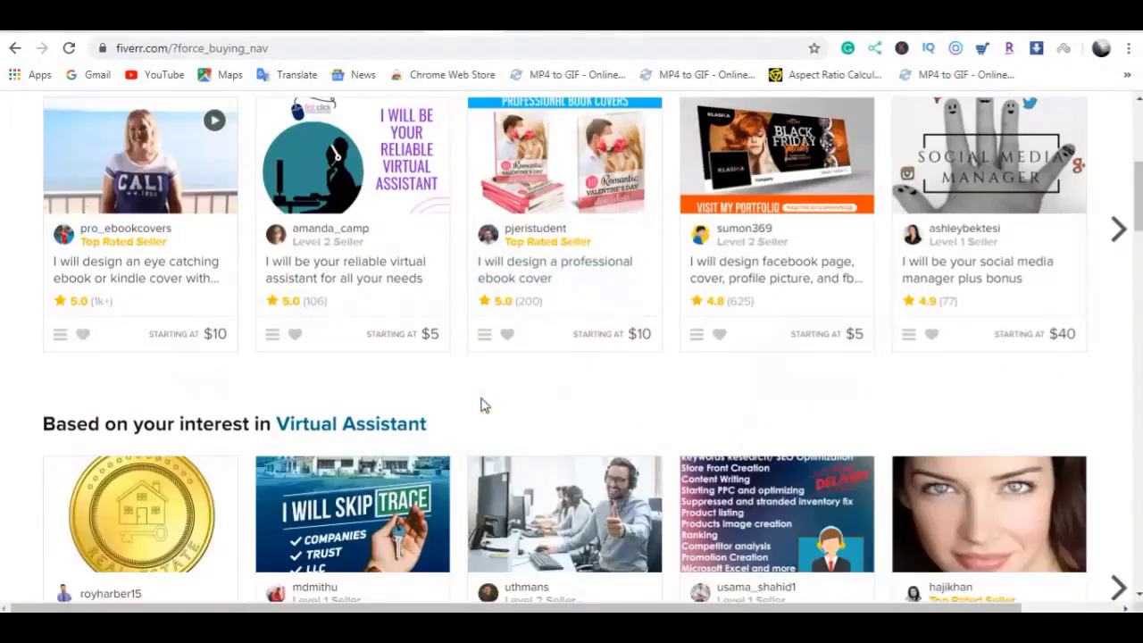
{"action": "scroll", "coordinate": [482, 404], "scroll_direction": "up", "scroll_amount": 4}
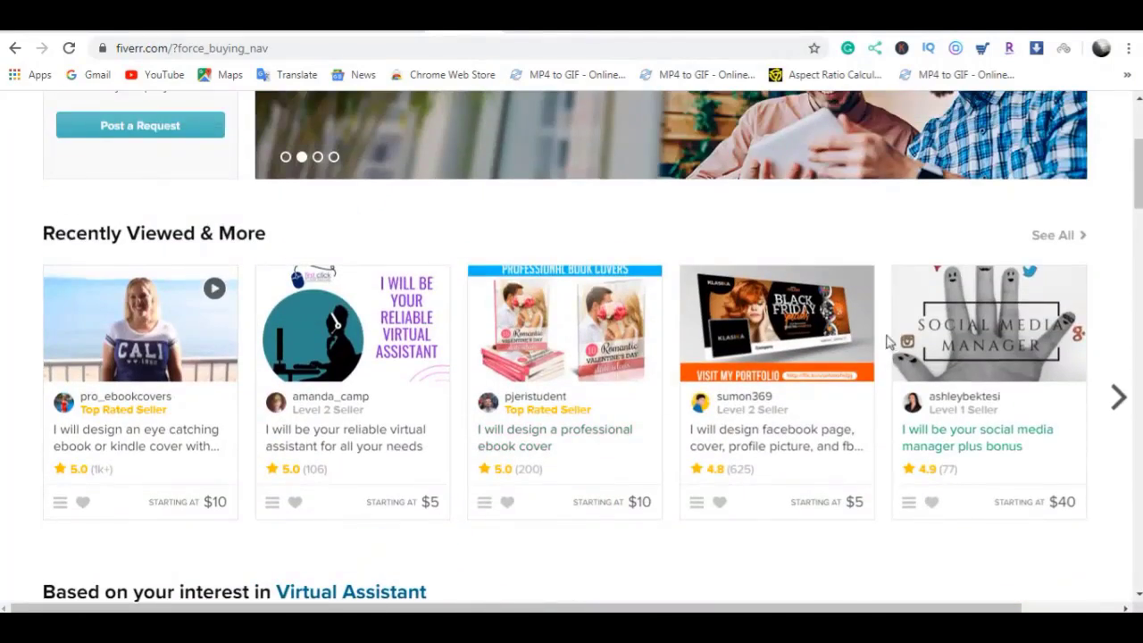
{"action": "scroll", "coordinate": [992, 345], "scroll_direction": "down", "scroll_amount": 5}
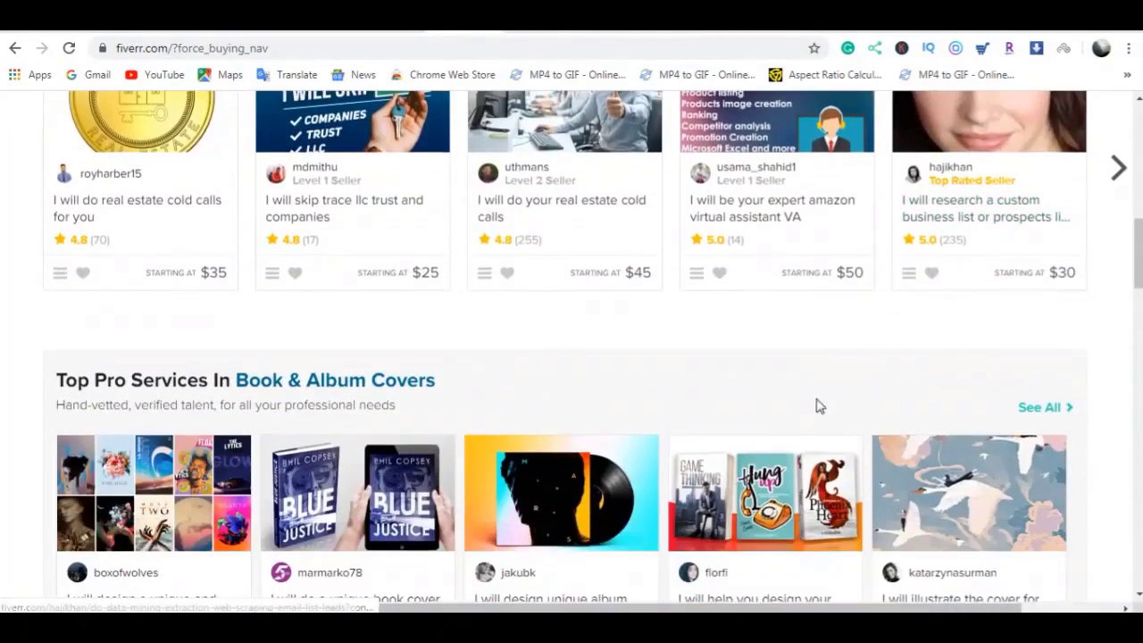
{"action": "scroll", "coordinate": [804, 406], "scroll_direction": "down", "scroll_amount": 3}
{"action": "scroll", "coordinate": [797, 406], "scroll_direction": "down", "scroll_amount": 2}
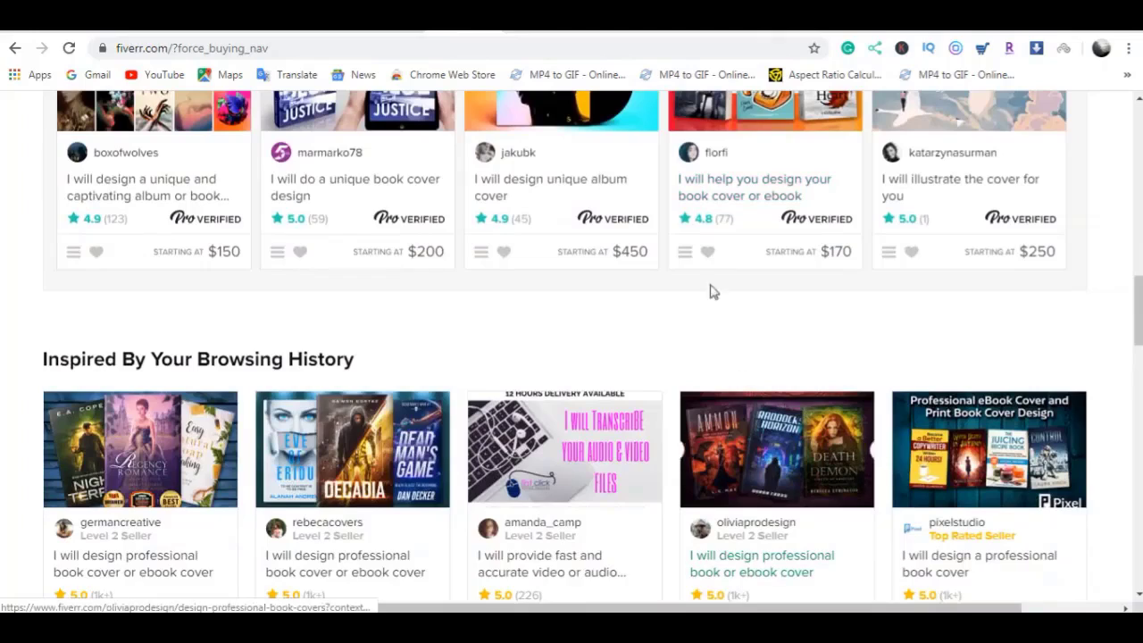
{"action": "scroll", "coordinate": [786, 195], "scroll_direction": "up", "scroll_amount": 2}
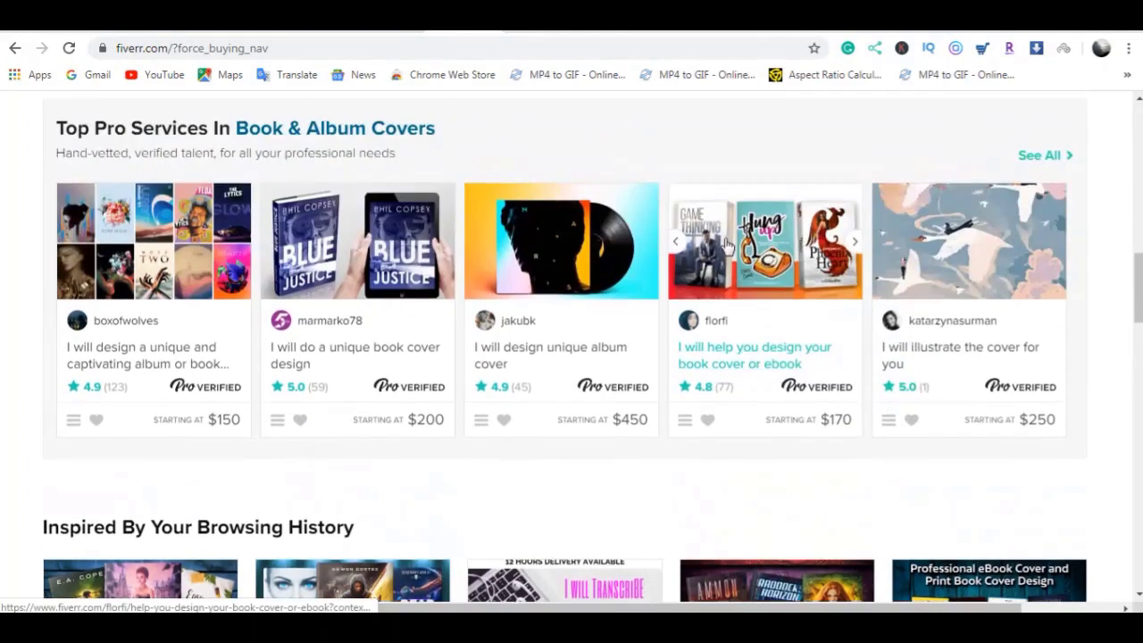
{"action": "scroll", "coordinate": [778, 348], "scroll_direction": "down", "scroll_amount": 4}
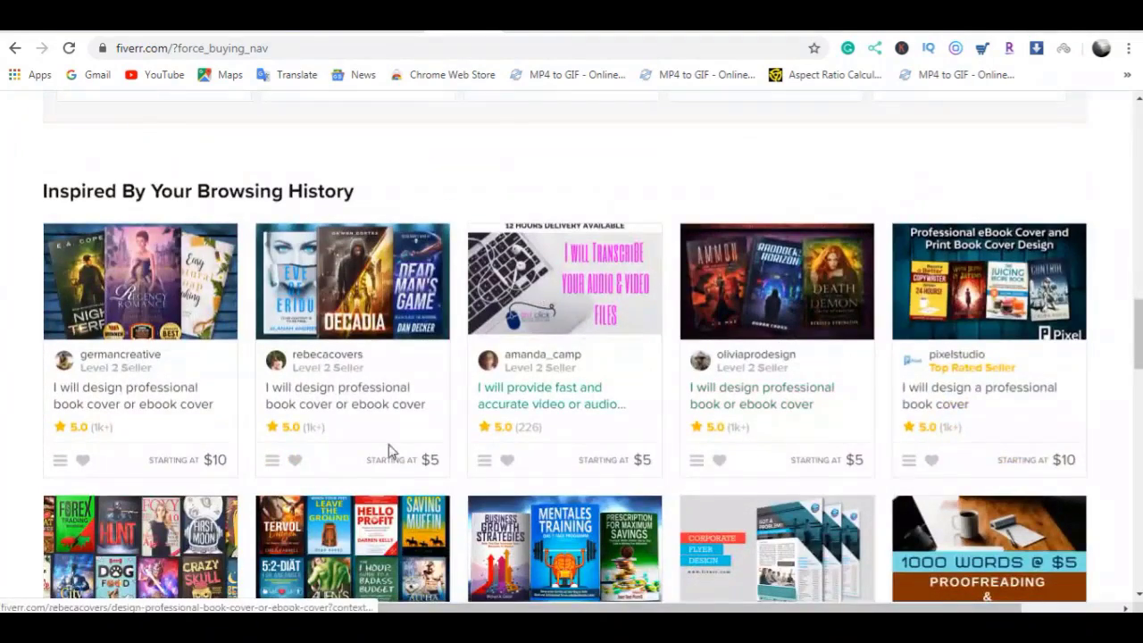
{"action": "scroll", "coordinate": [388, 460], "scroll_direction": "down", "scroll_amount": 3}
{"action": "scroll", "coordinate": [386, 444], "scroll_direction": "down", "scroll_amount": 2}
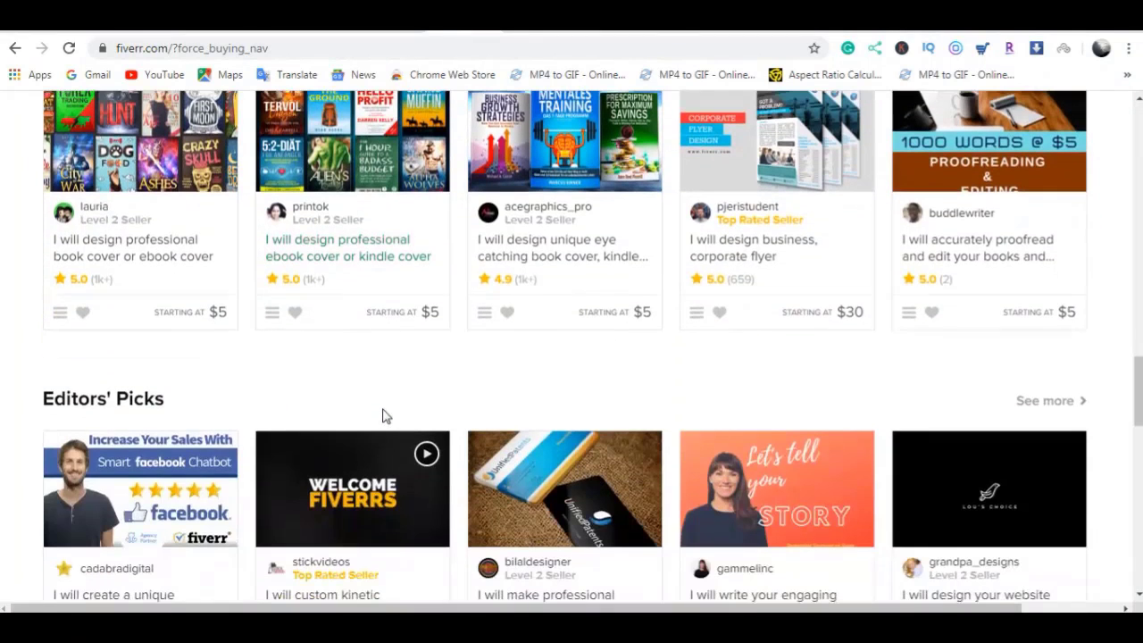
{"action": "scroll", "coordinate": [387, 416], "scroll_direction": "down", "scroll_amount": 1}
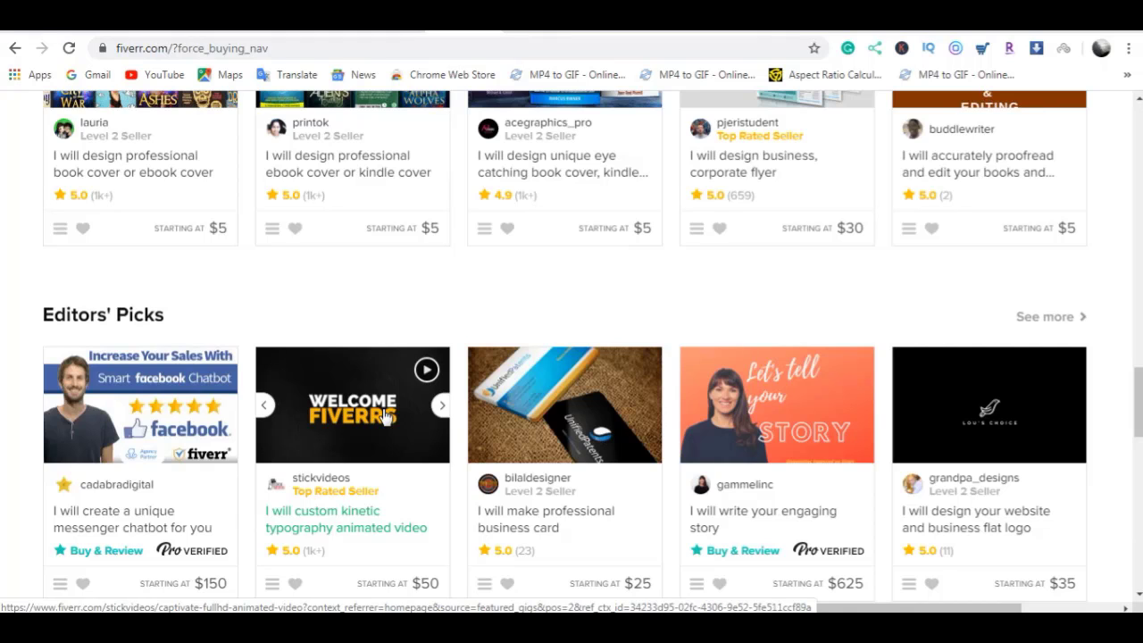
Step: Review the book cover and virtual assistant gigs again and return to the start of the Fiverr home page
{"action": "scroll", "coordinate": [492, 473], "scroll_direction": "up", "scroll_amount": 5}
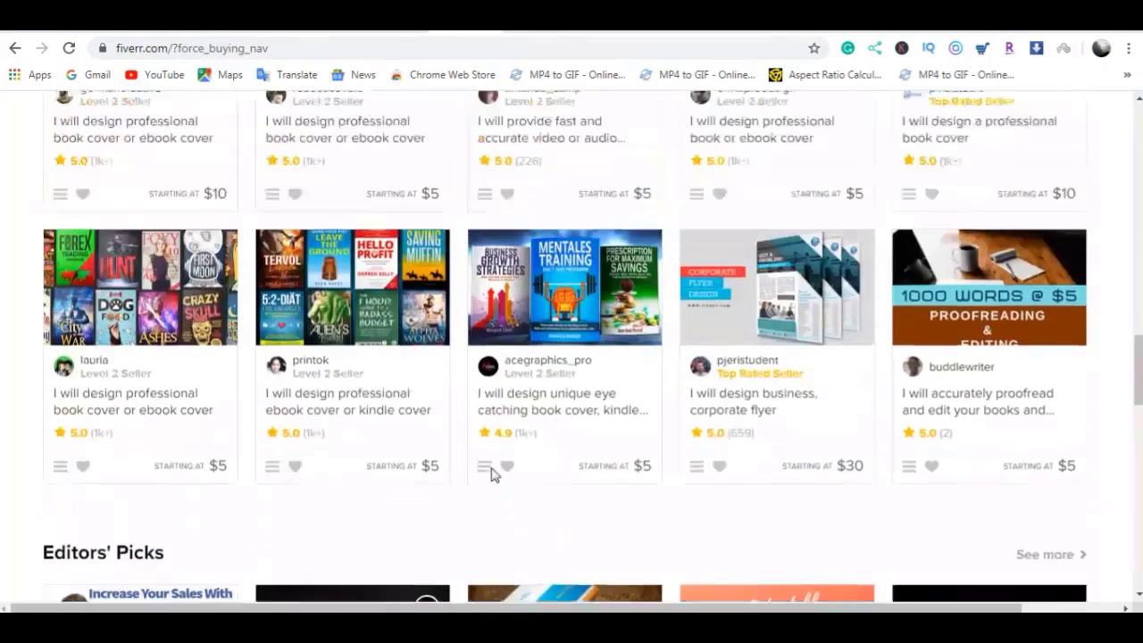
{"action": "scroll", "coordinate": [492, 476], "scroll_direction": "up", "scroll_amount": 3}
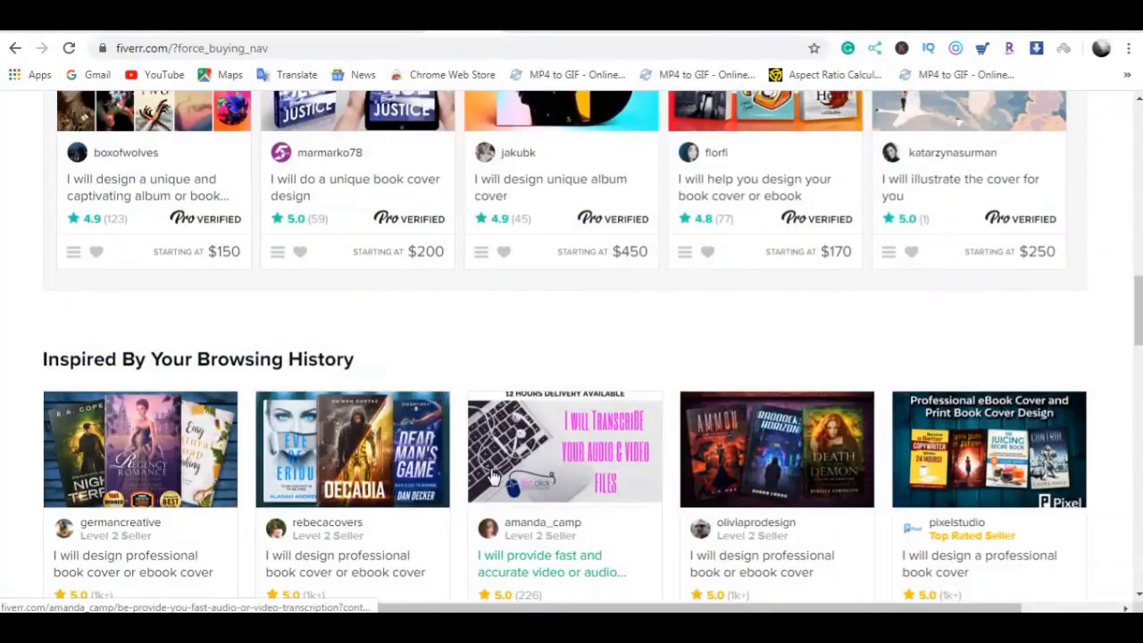
{"action": "scroll", "coordinate": [494, 477], "scroll_direction": "up", "scroll_amount": 5}
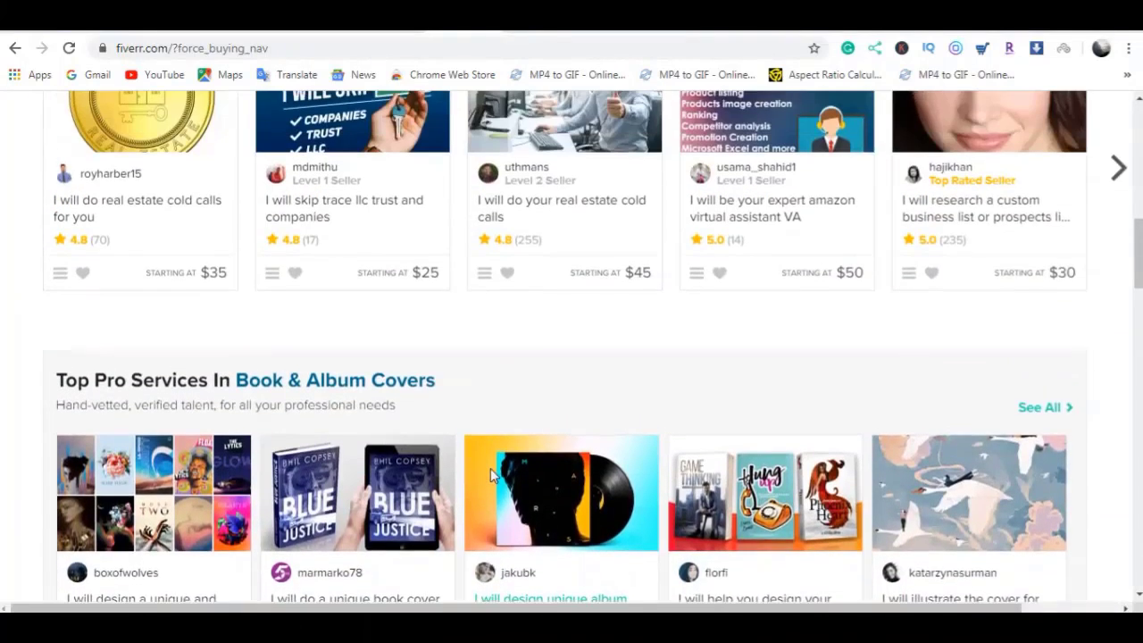
{"action": "scroll", "coordinate": [490, 474], "scroll_direction": "up", "scroll_amount": 2}
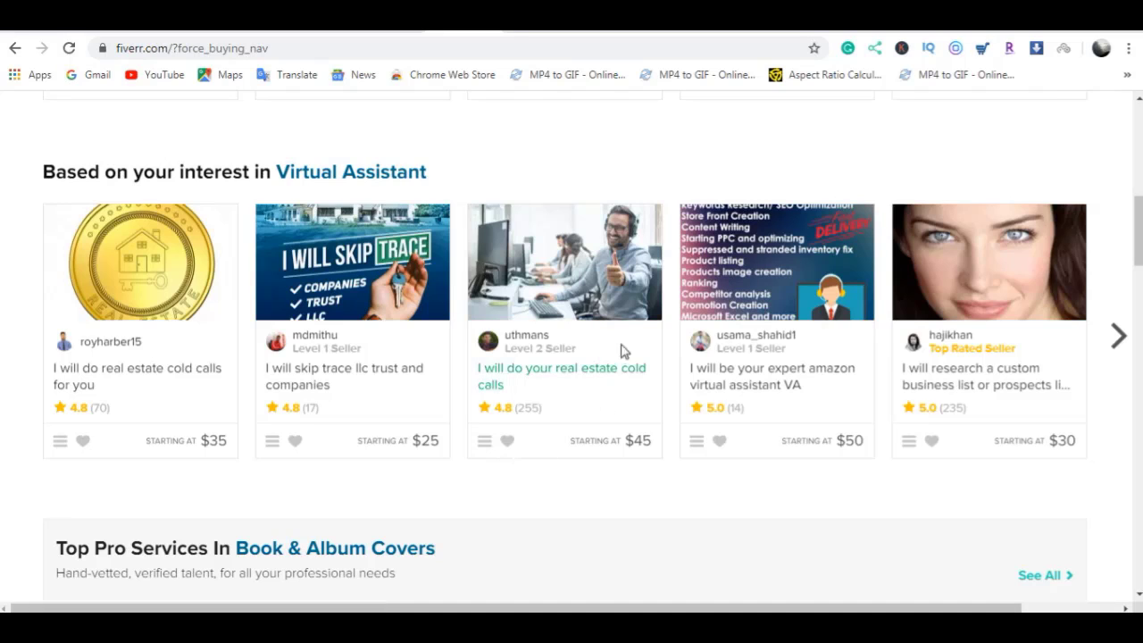
{"action": "scroll", "coordinate": [506, 378], "scroll_direction": "up", "scroll_amount": 7}
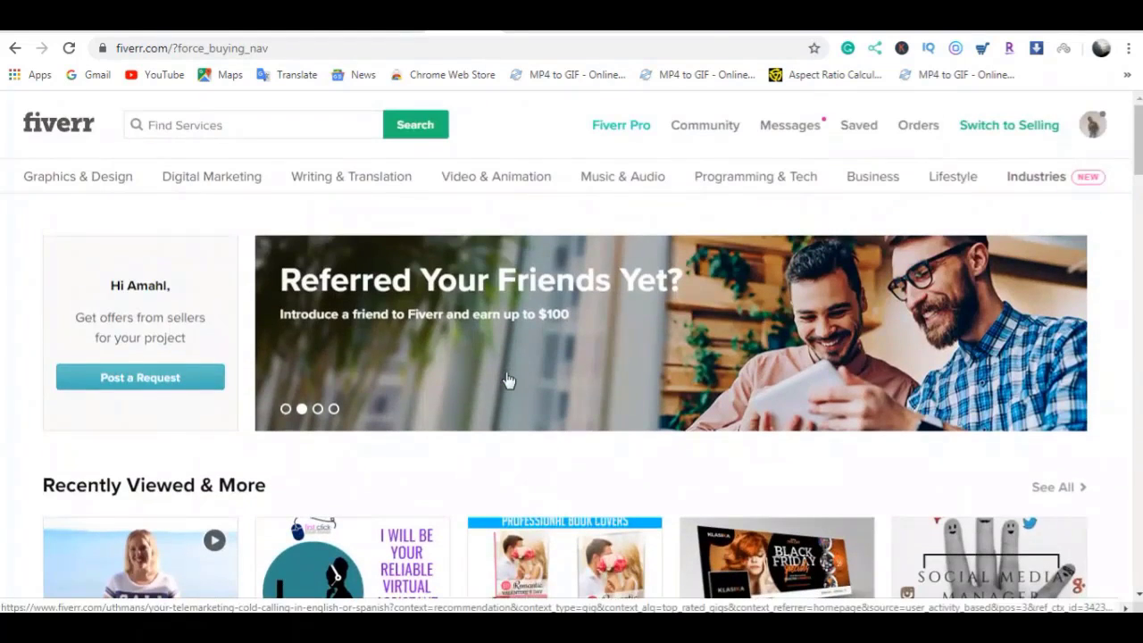